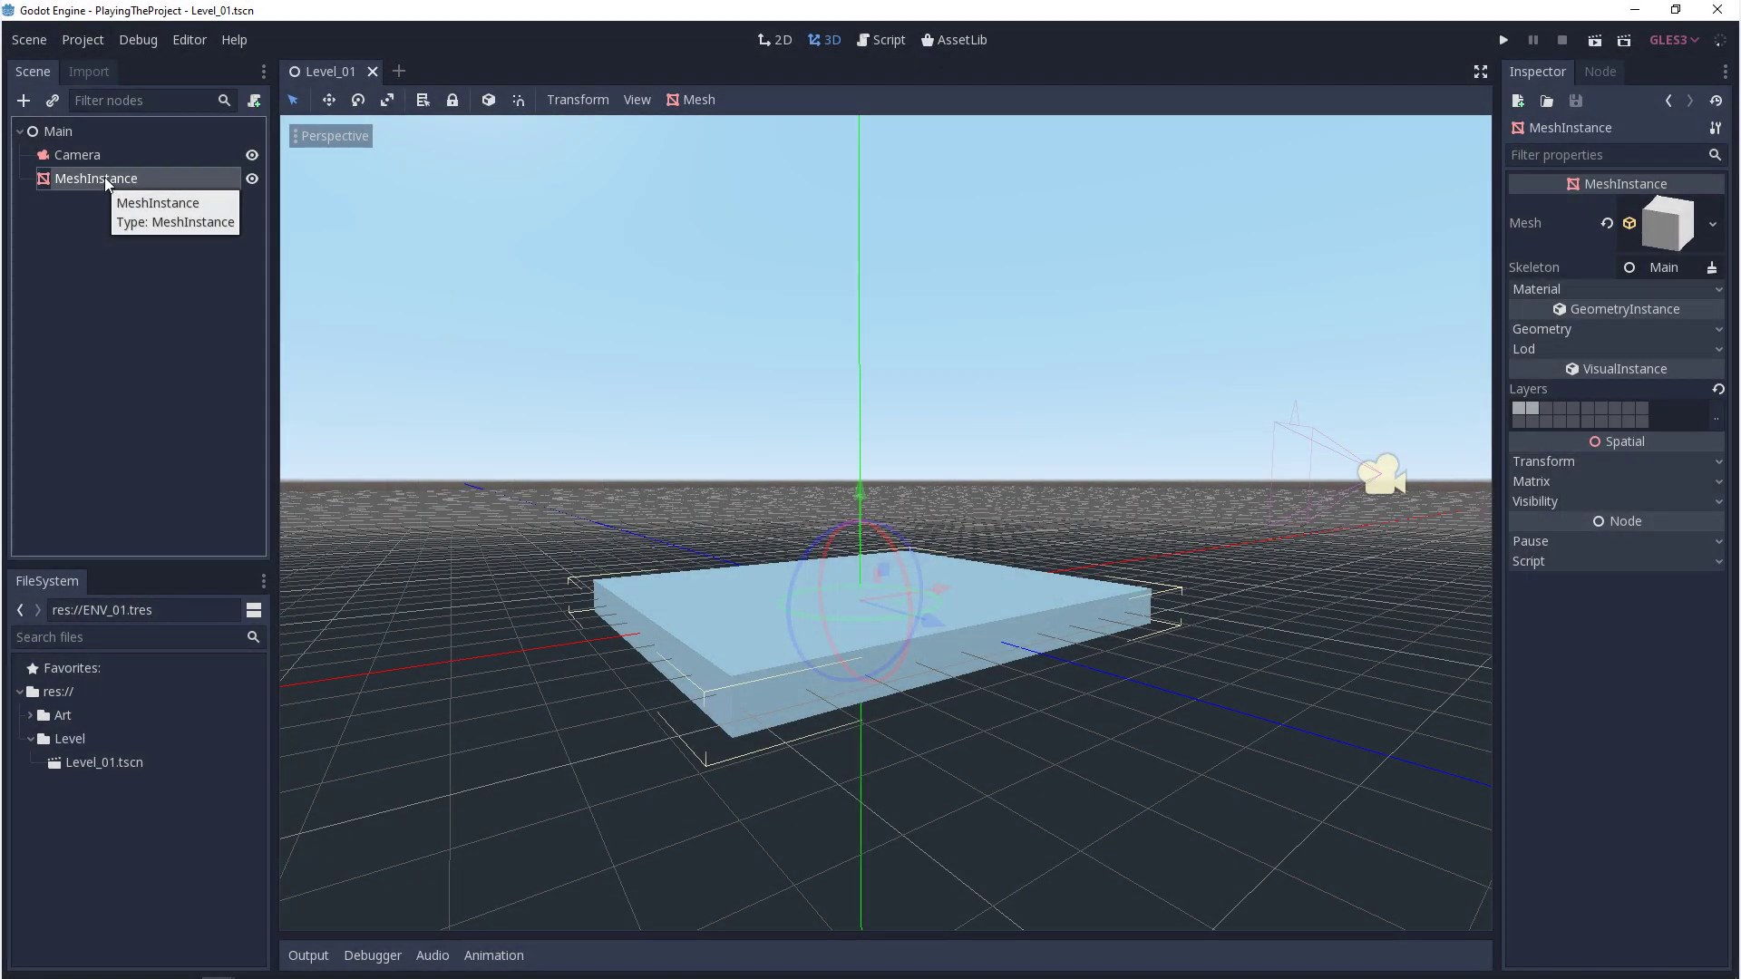
Rename the MeshInstance node in Level_01 to MI_Floor and save the scene
double_click(105, 177)
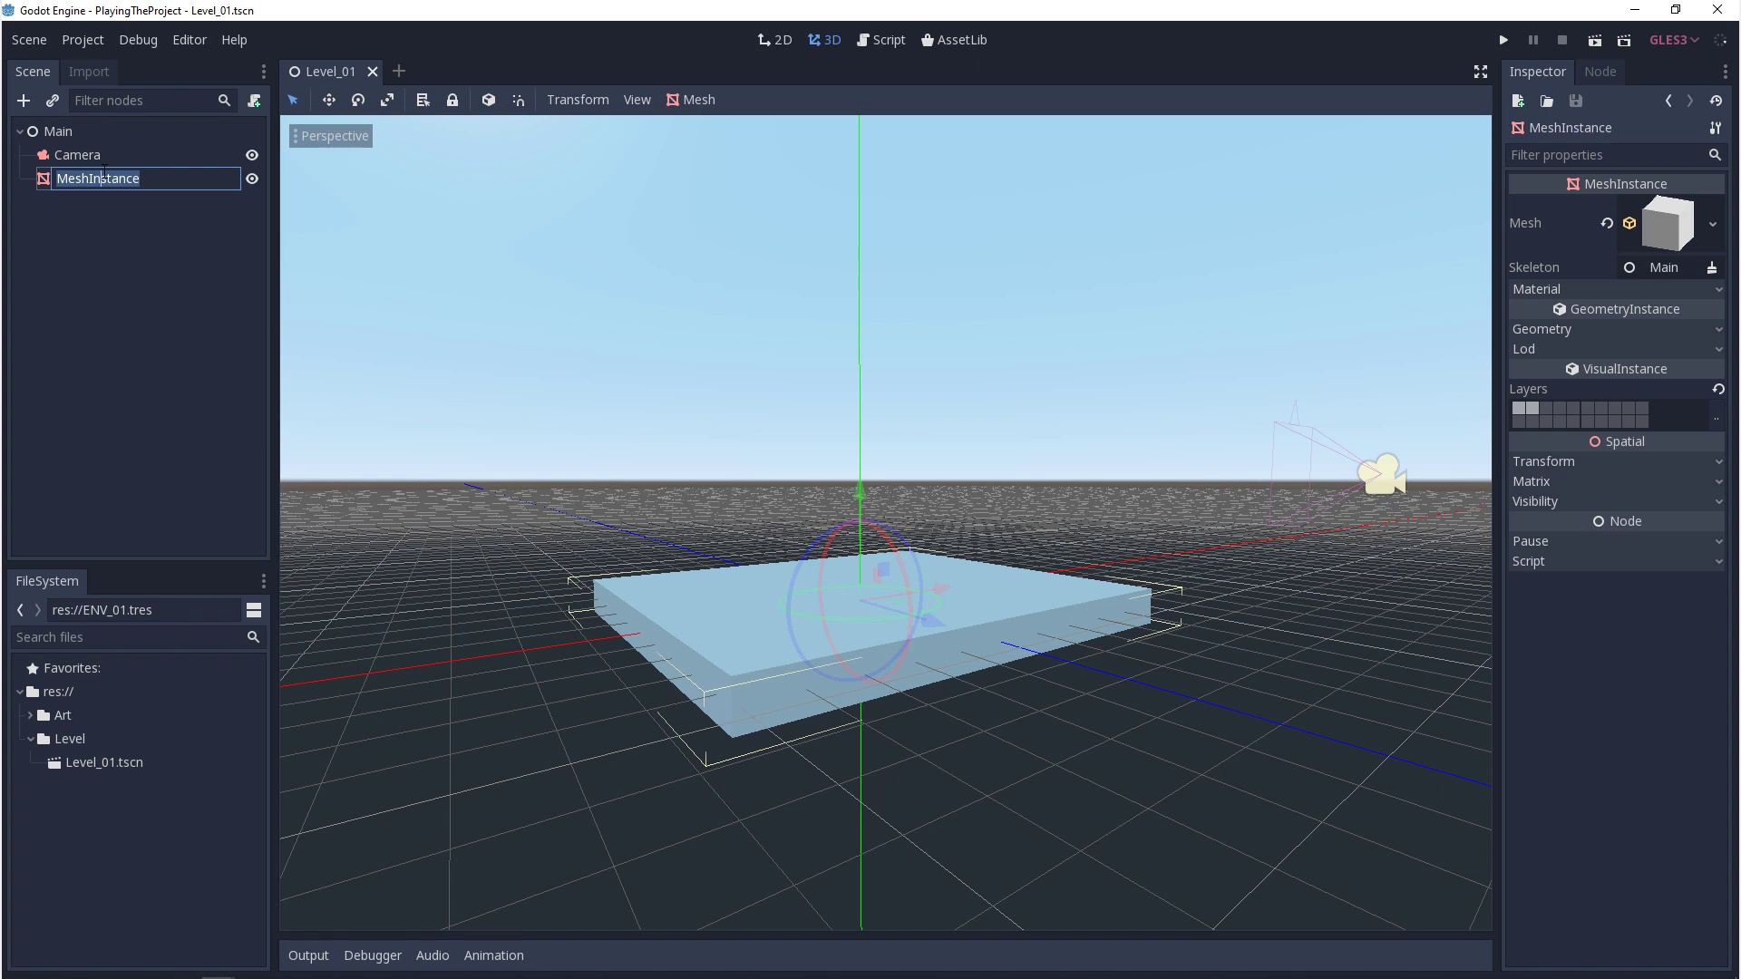
text(MI_Floor)
key(Return)
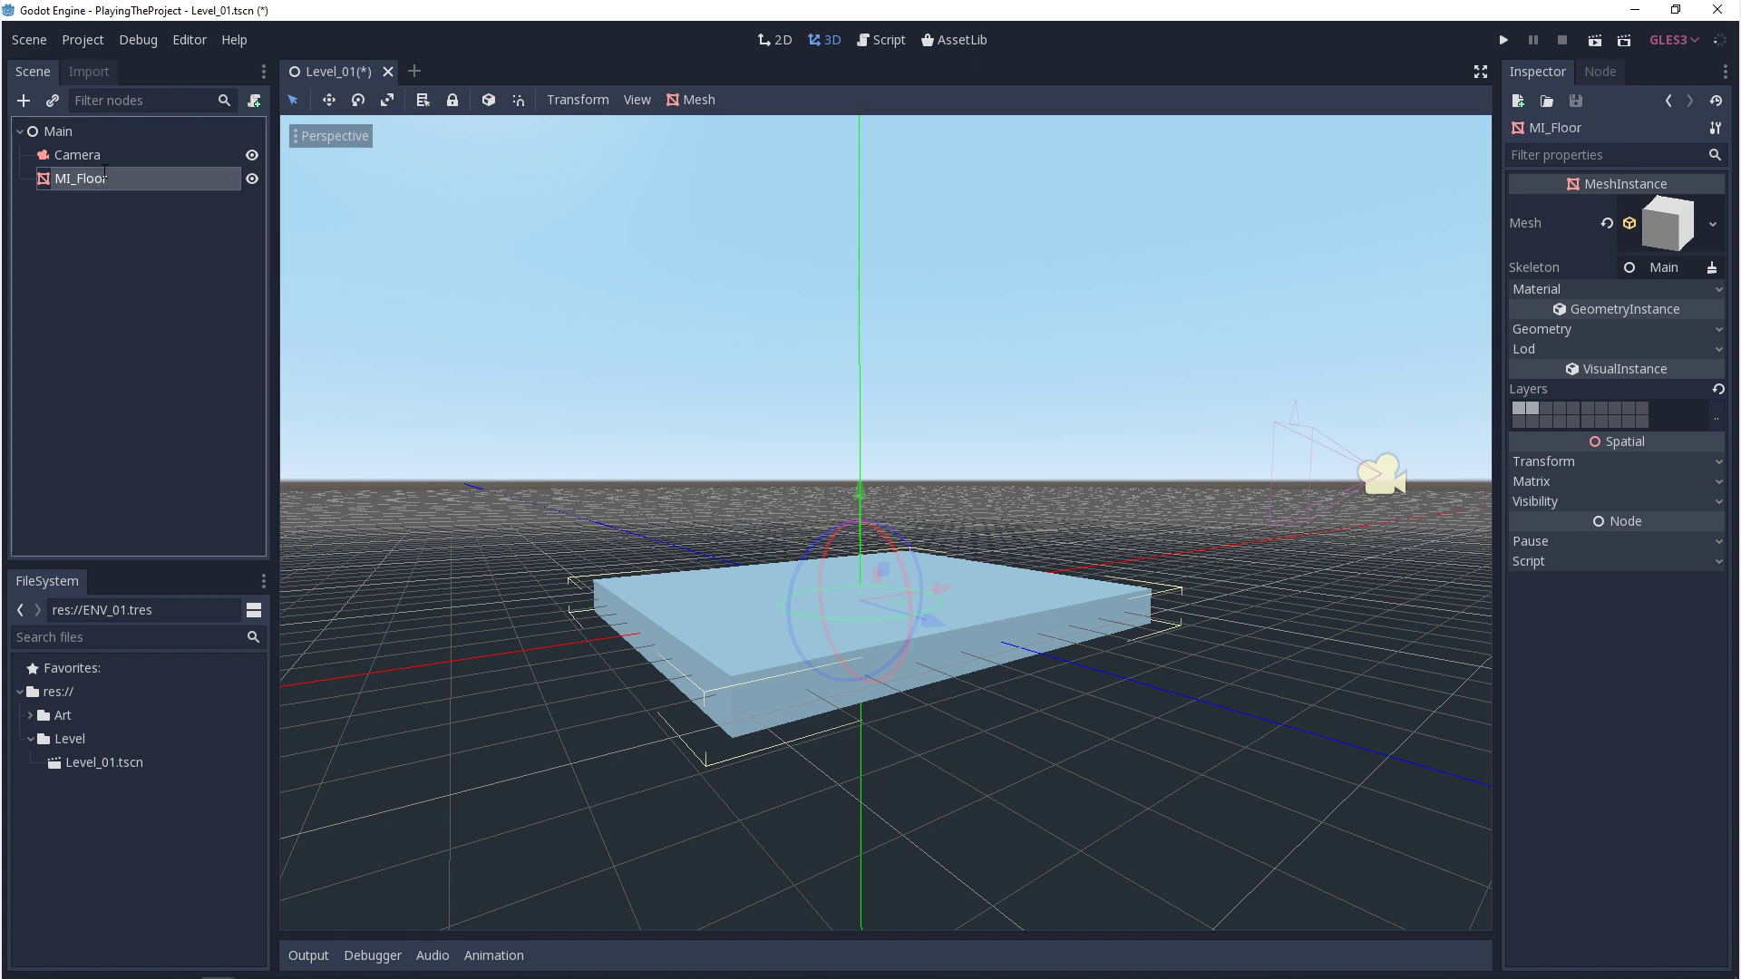
click(27, 40)
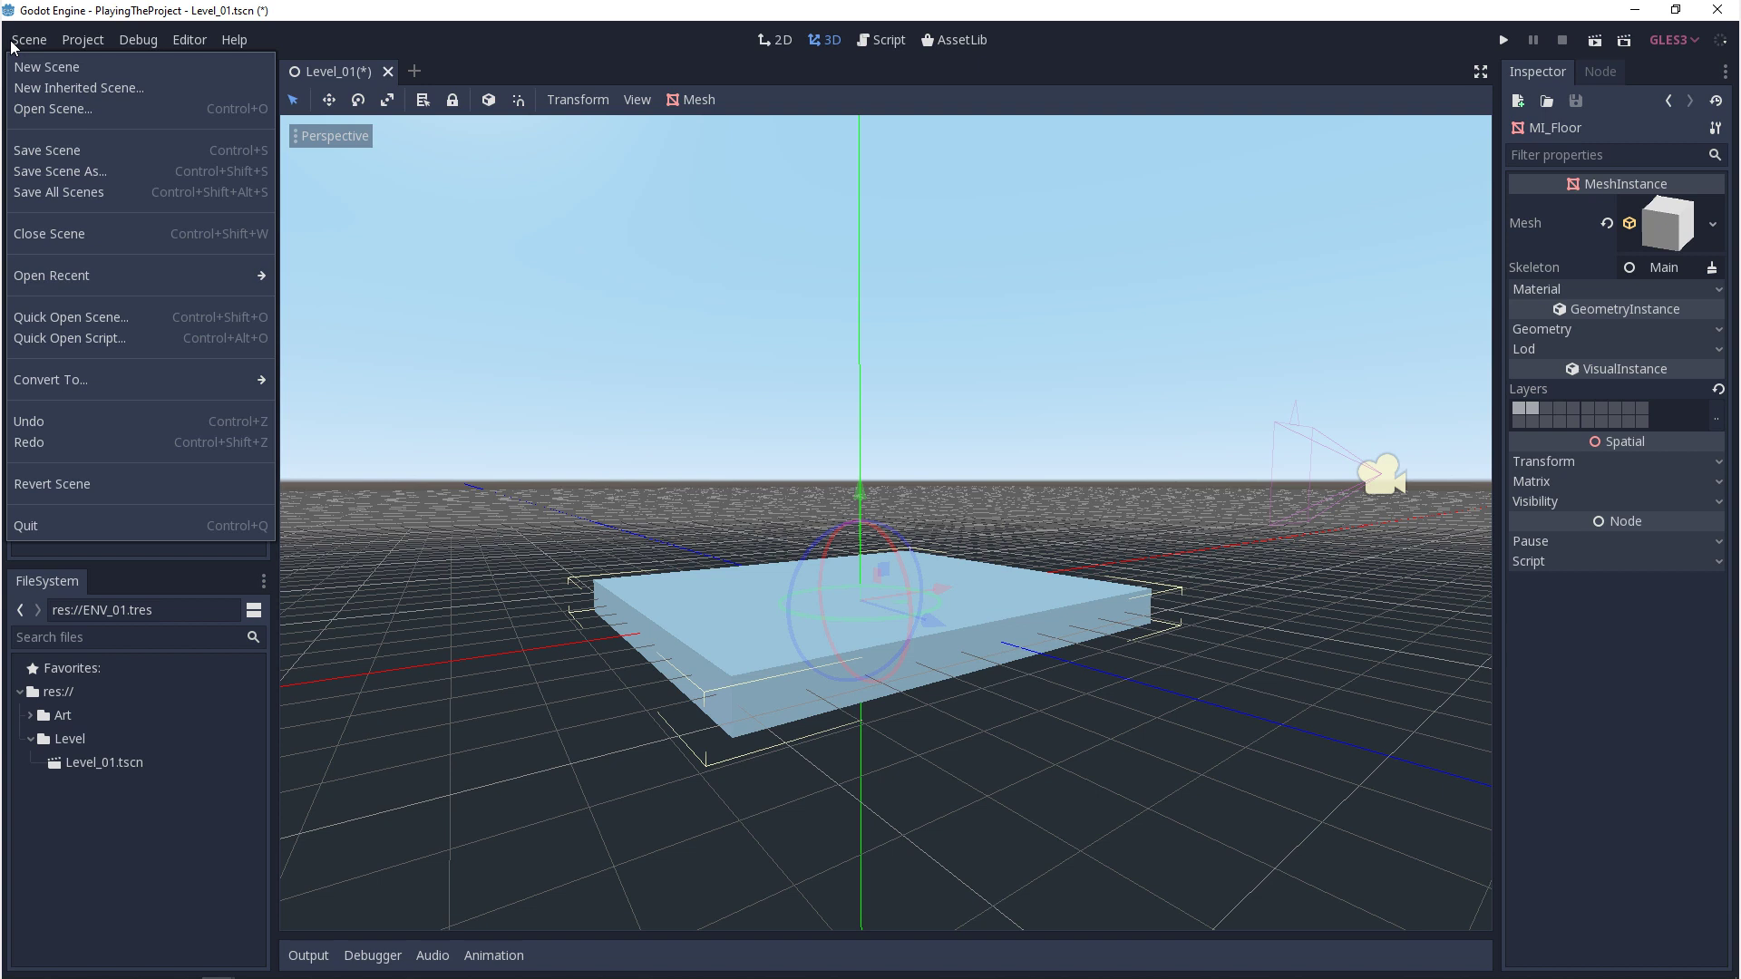
click(67, 150)
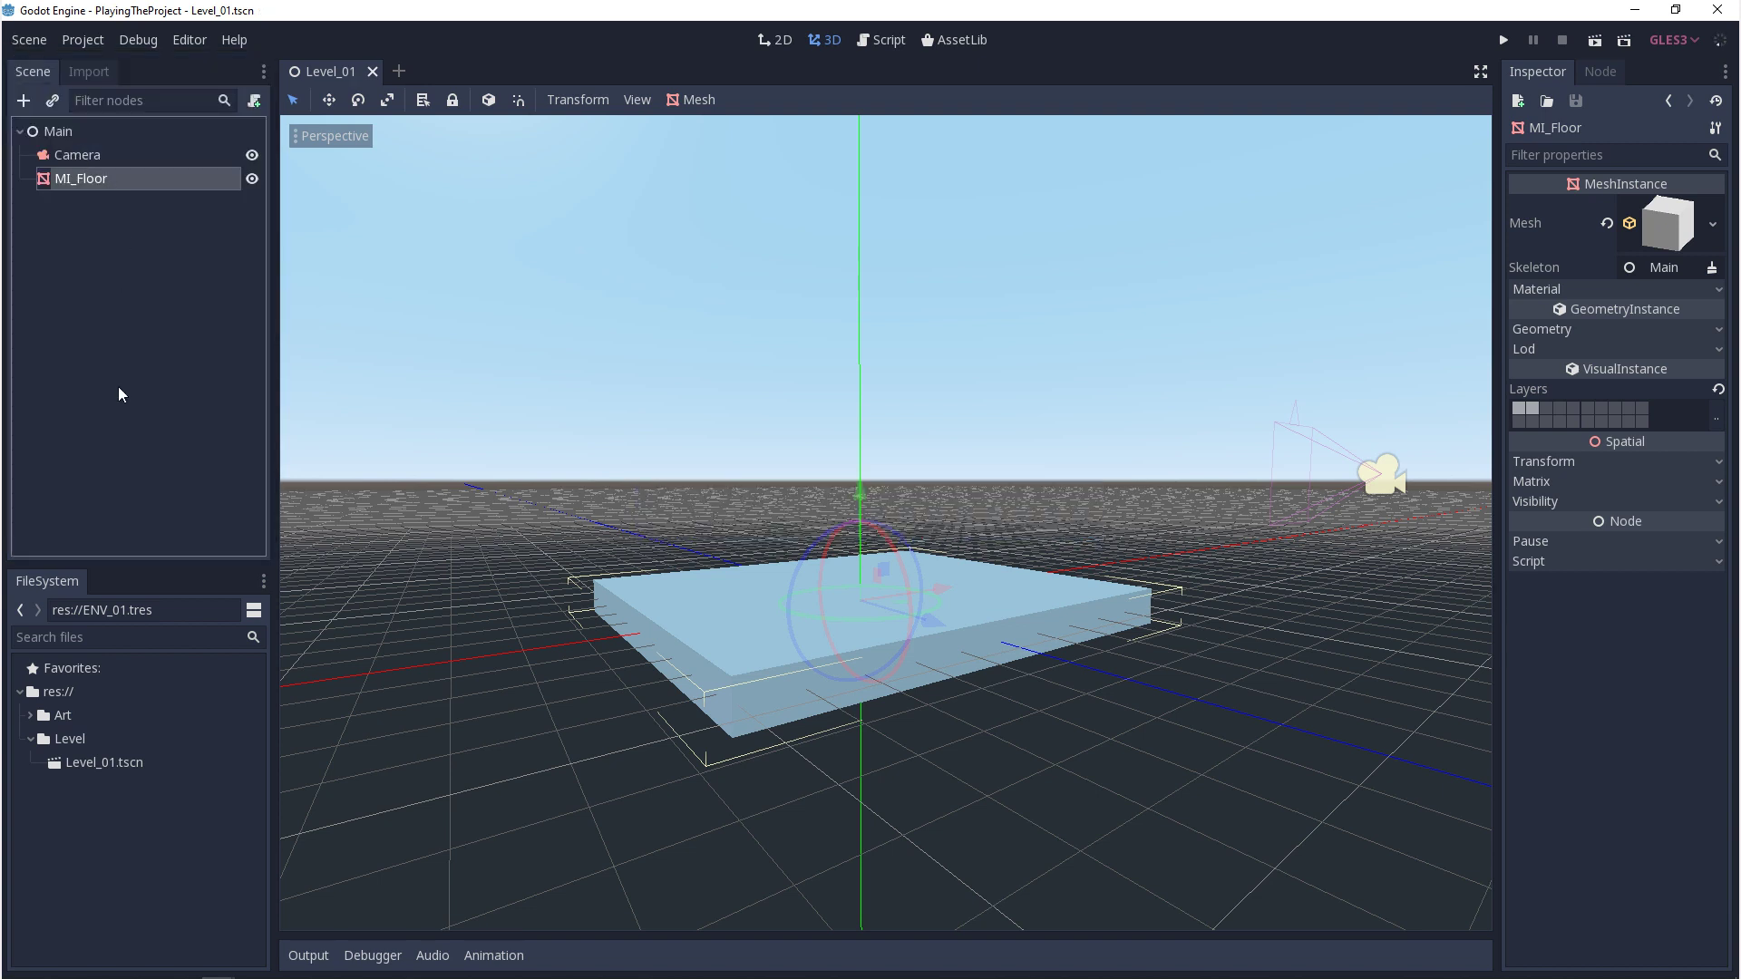
click(520, 769)
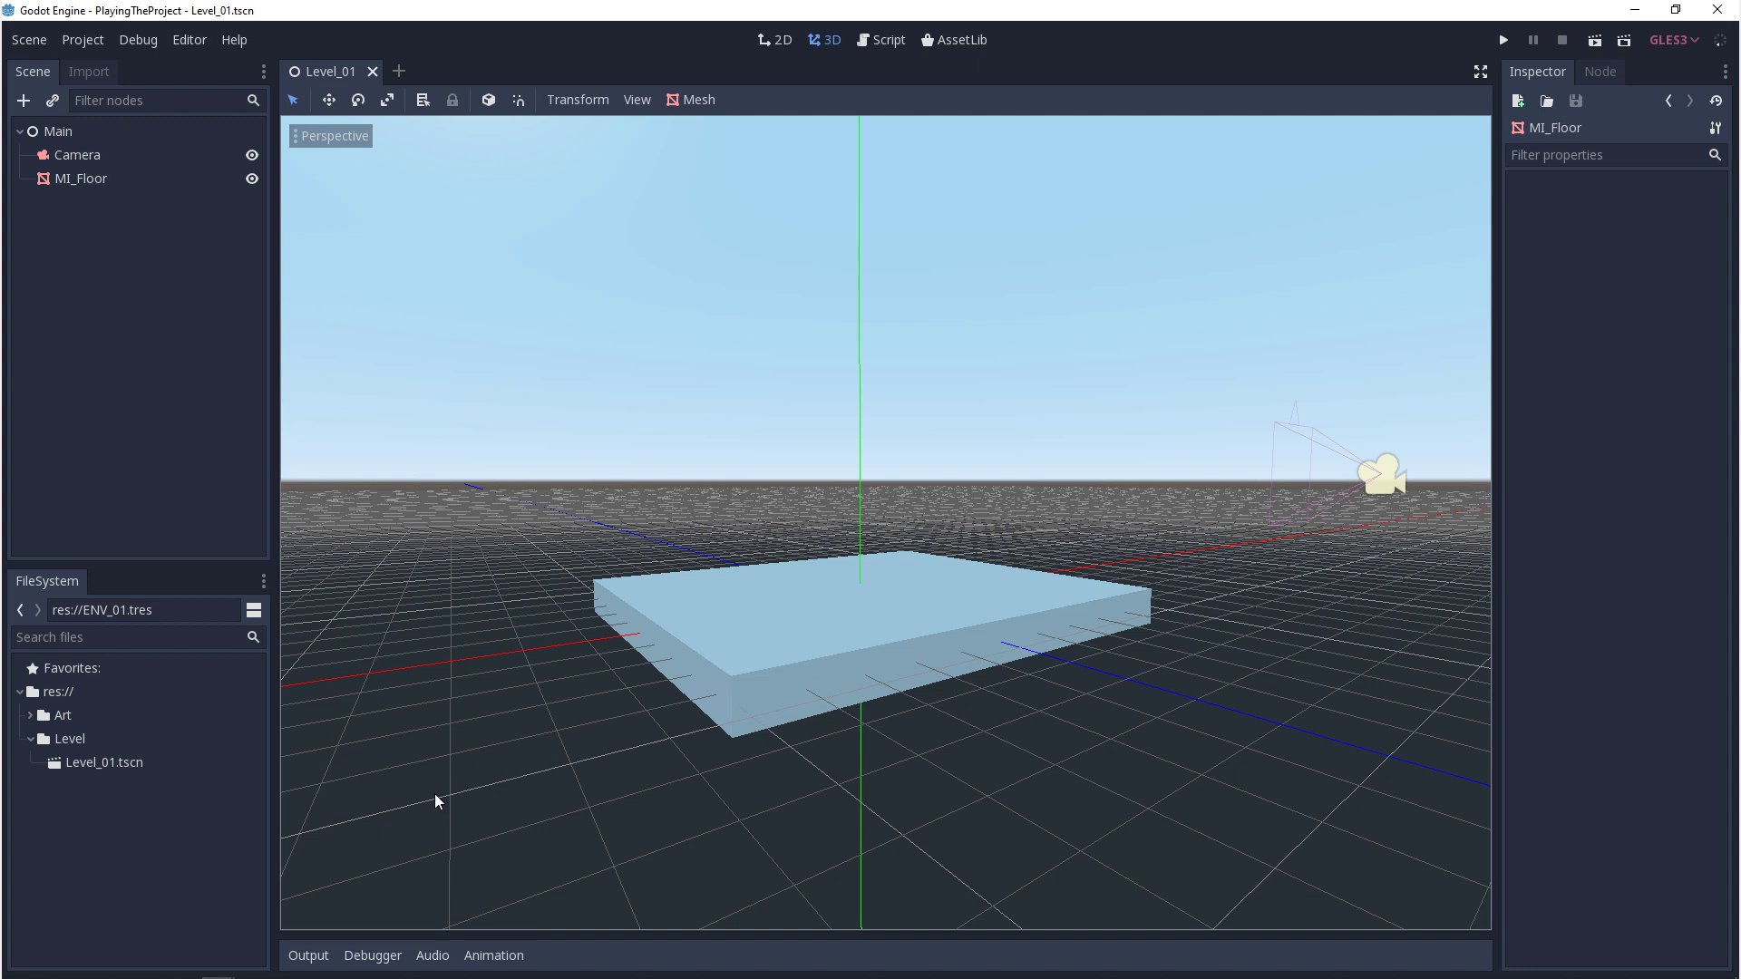
Create a new scene with a 3D Scene root node
click(29, 40)
click(51, 68)
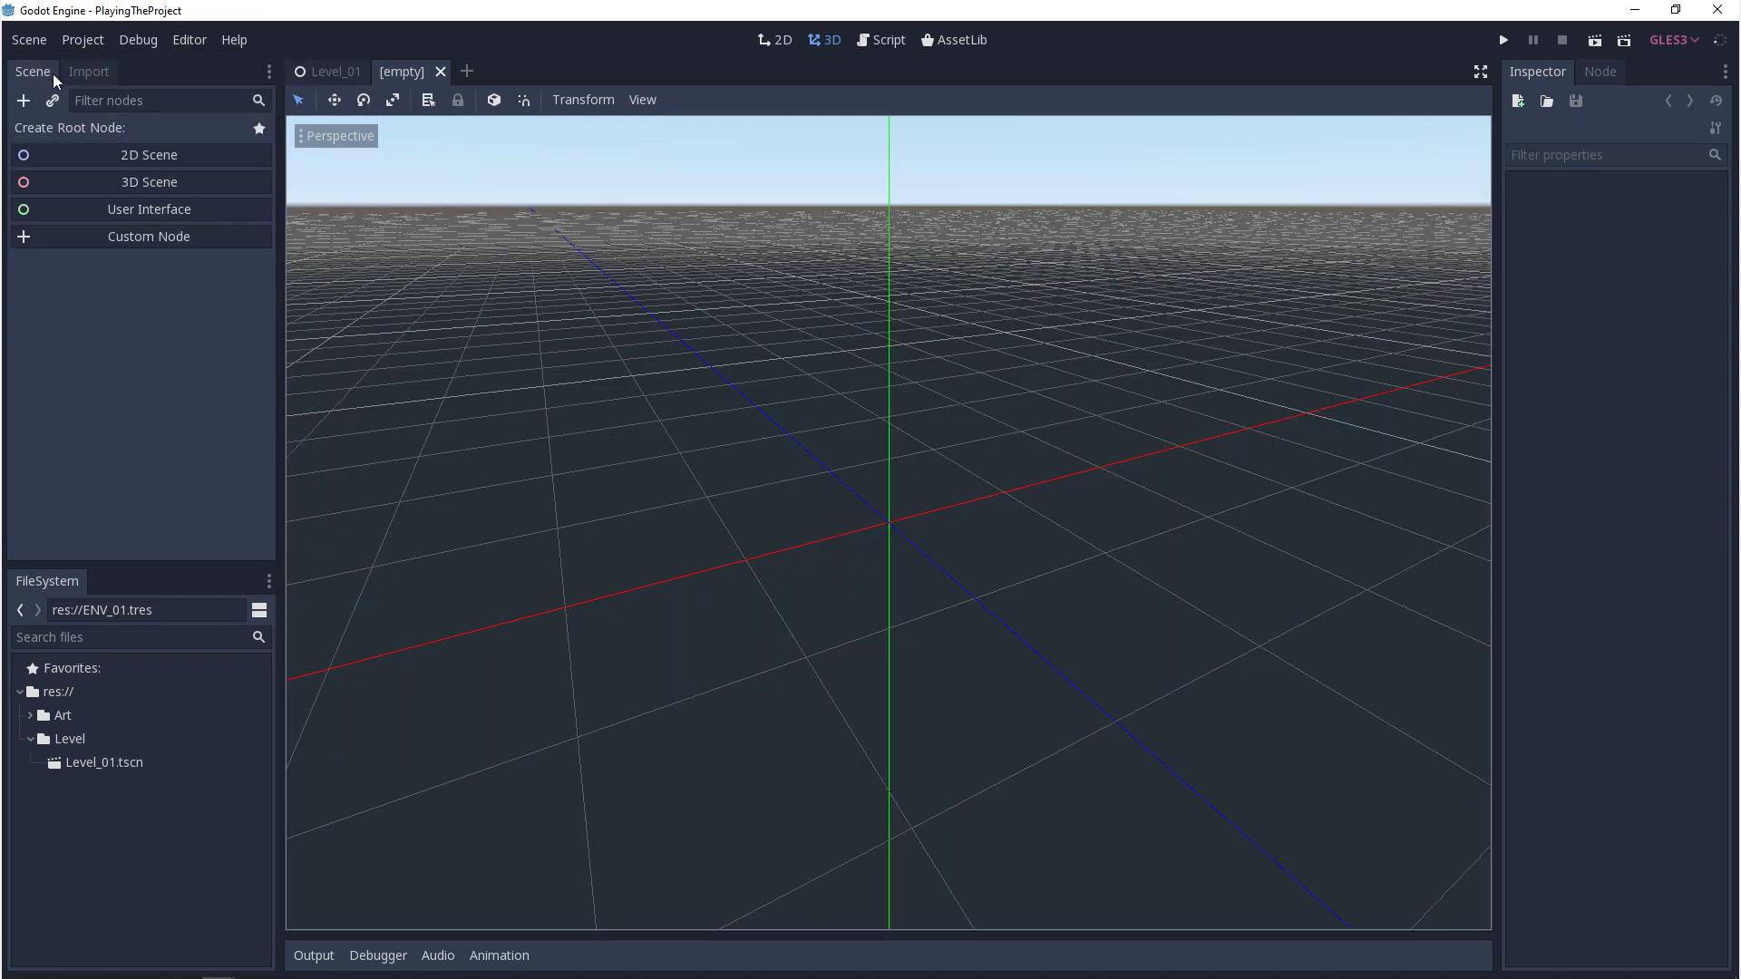
click(155, 179)
Add a MeshInstance child to the Spatial root and assign it a sphere mesh
right_click(182, 138)
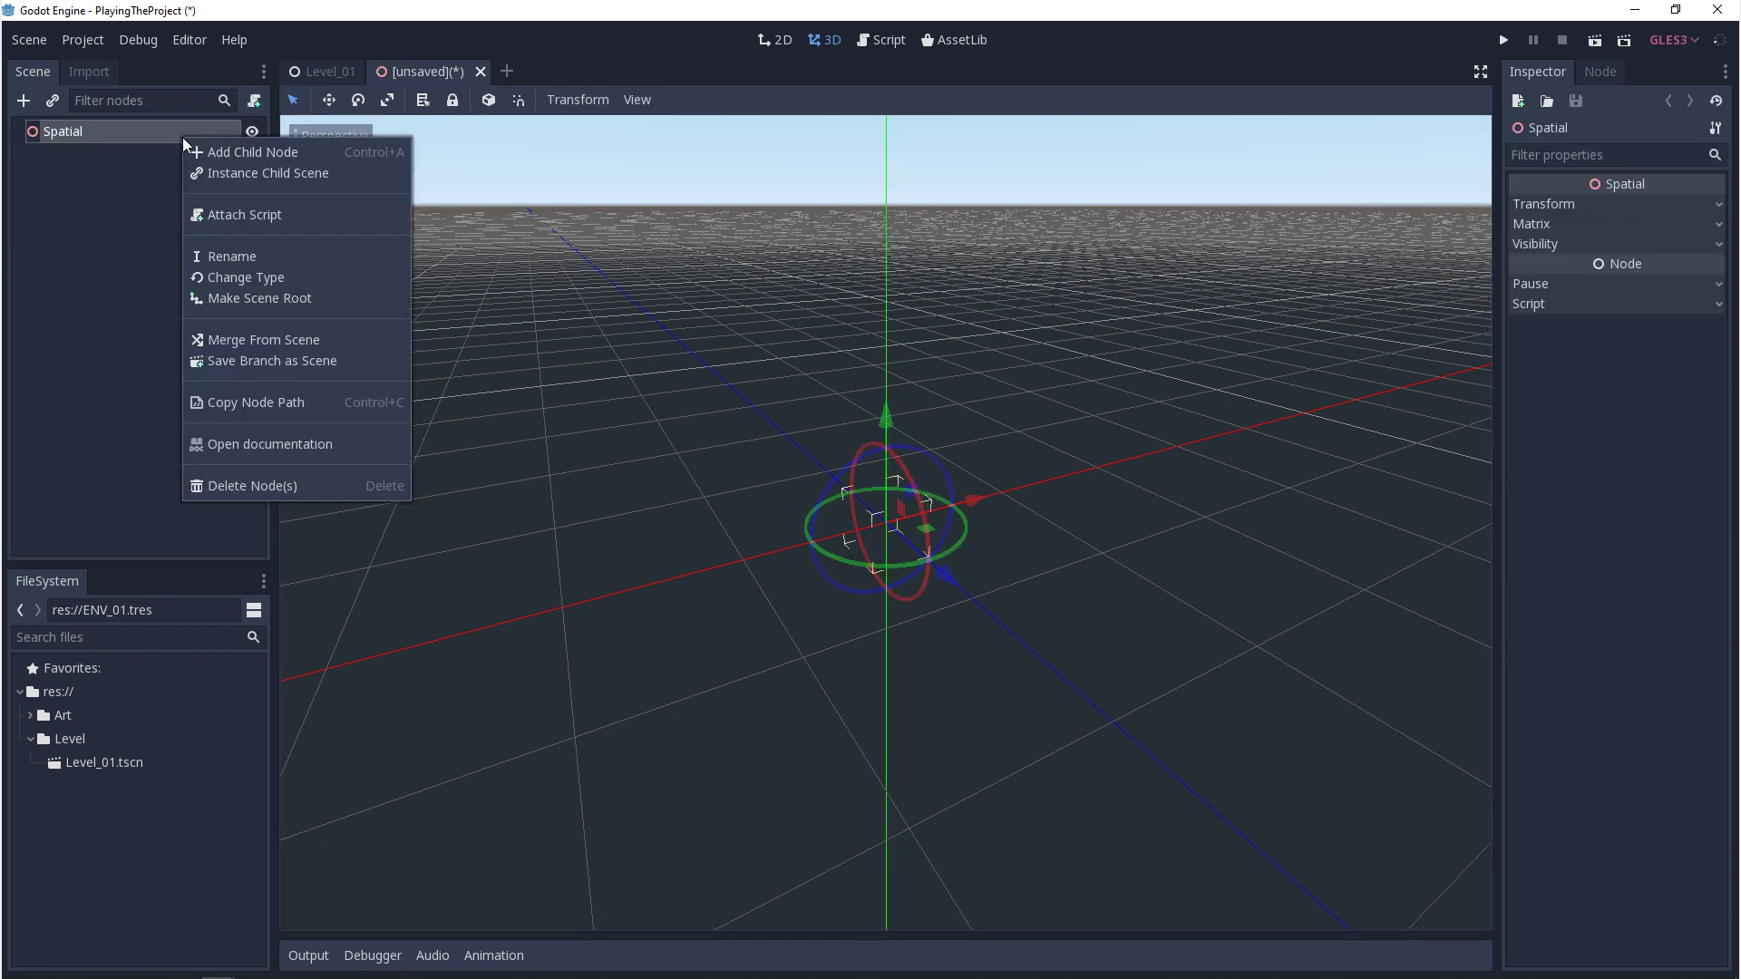
click(222, 155)
text(Mesh)
double_click(704, 452)
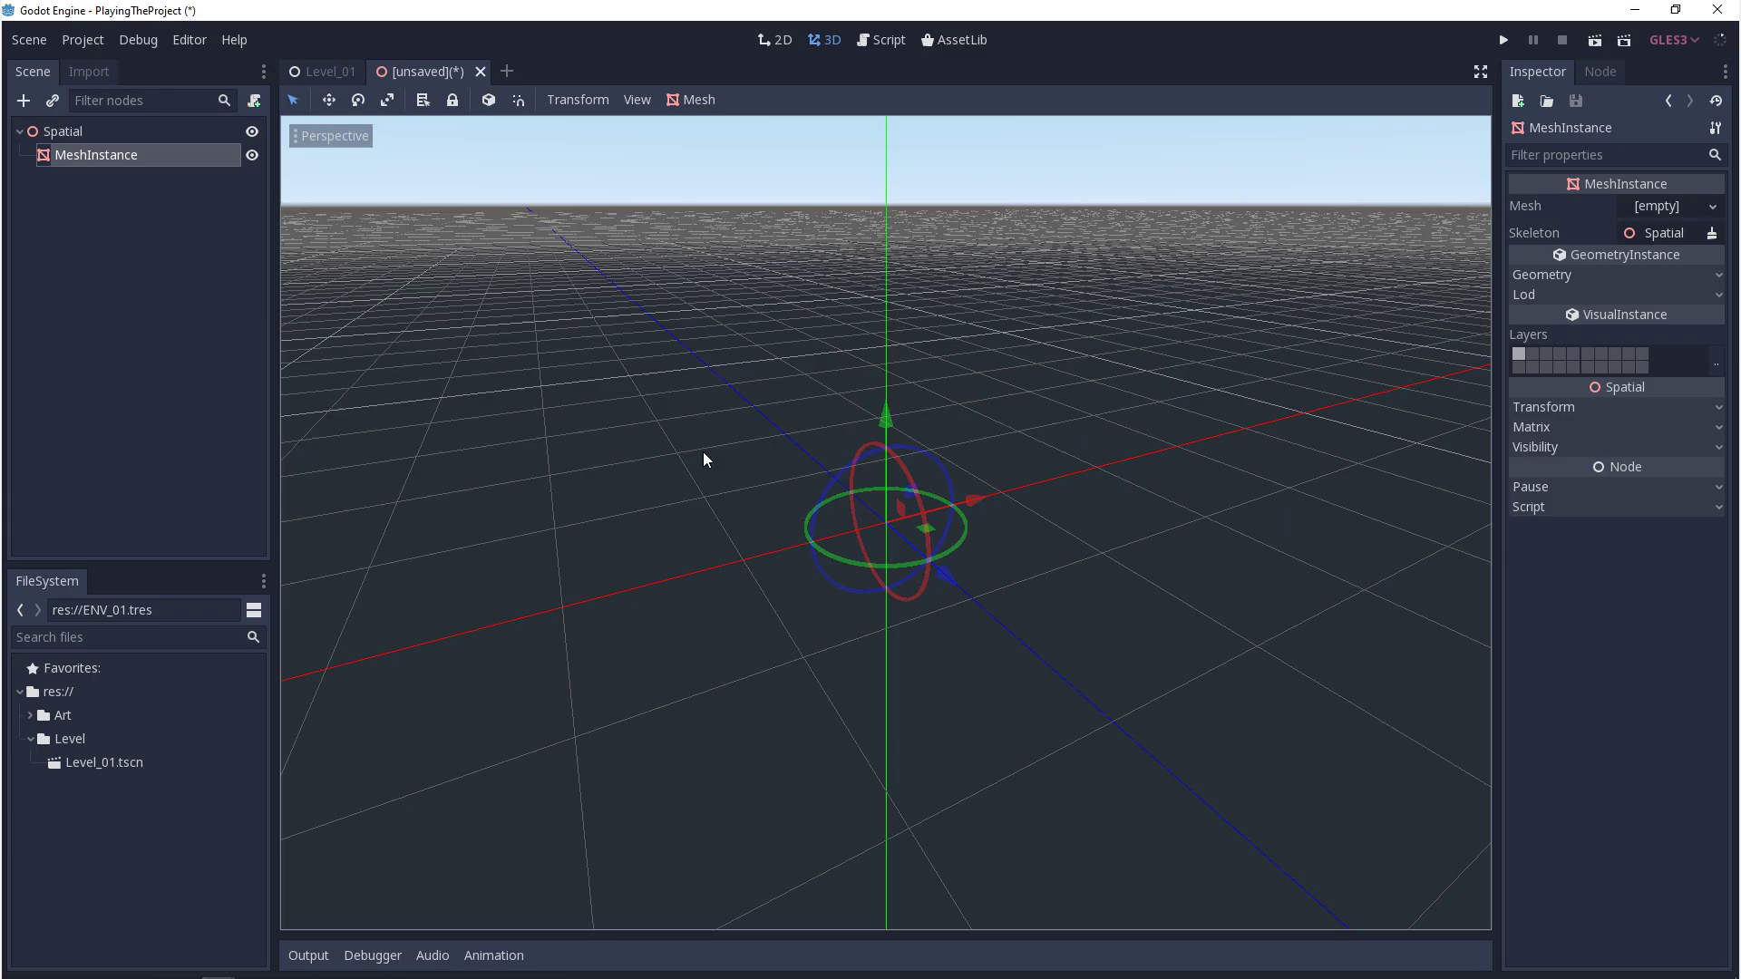
click(1658, 217)
click(1650, 381)
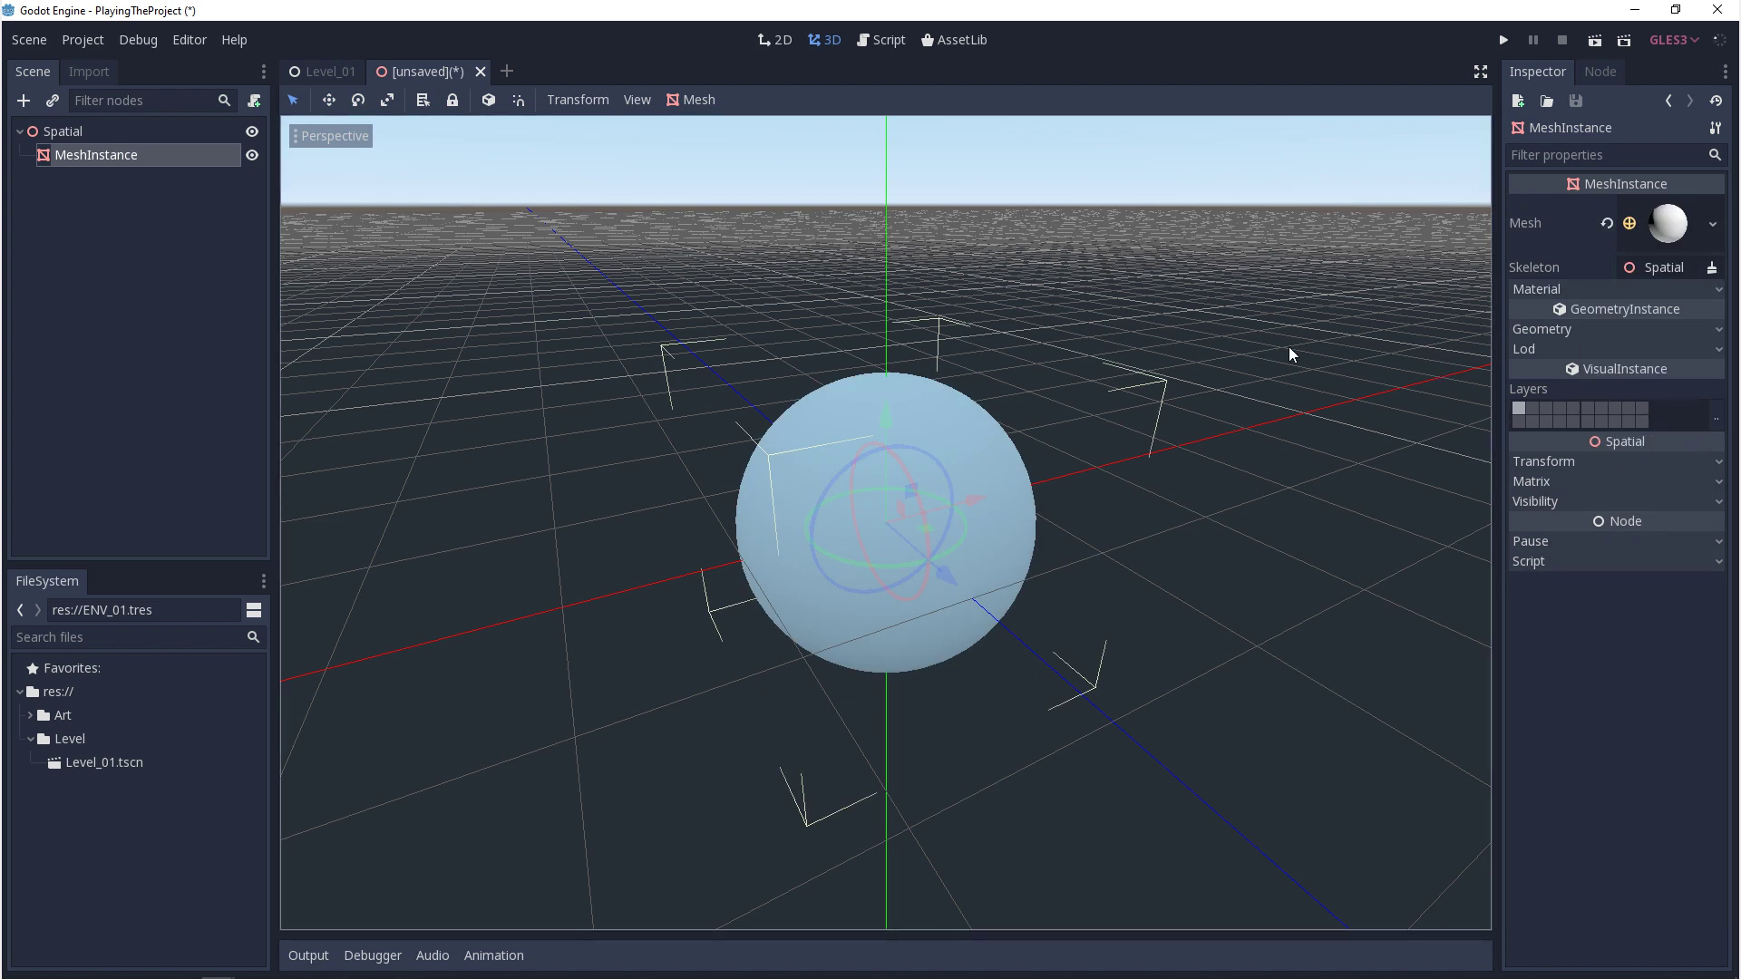
Save the new scene as Player in a newly created SceneCollection folder
click(29, 40)
click(78, 165)
right_click(500, 325)
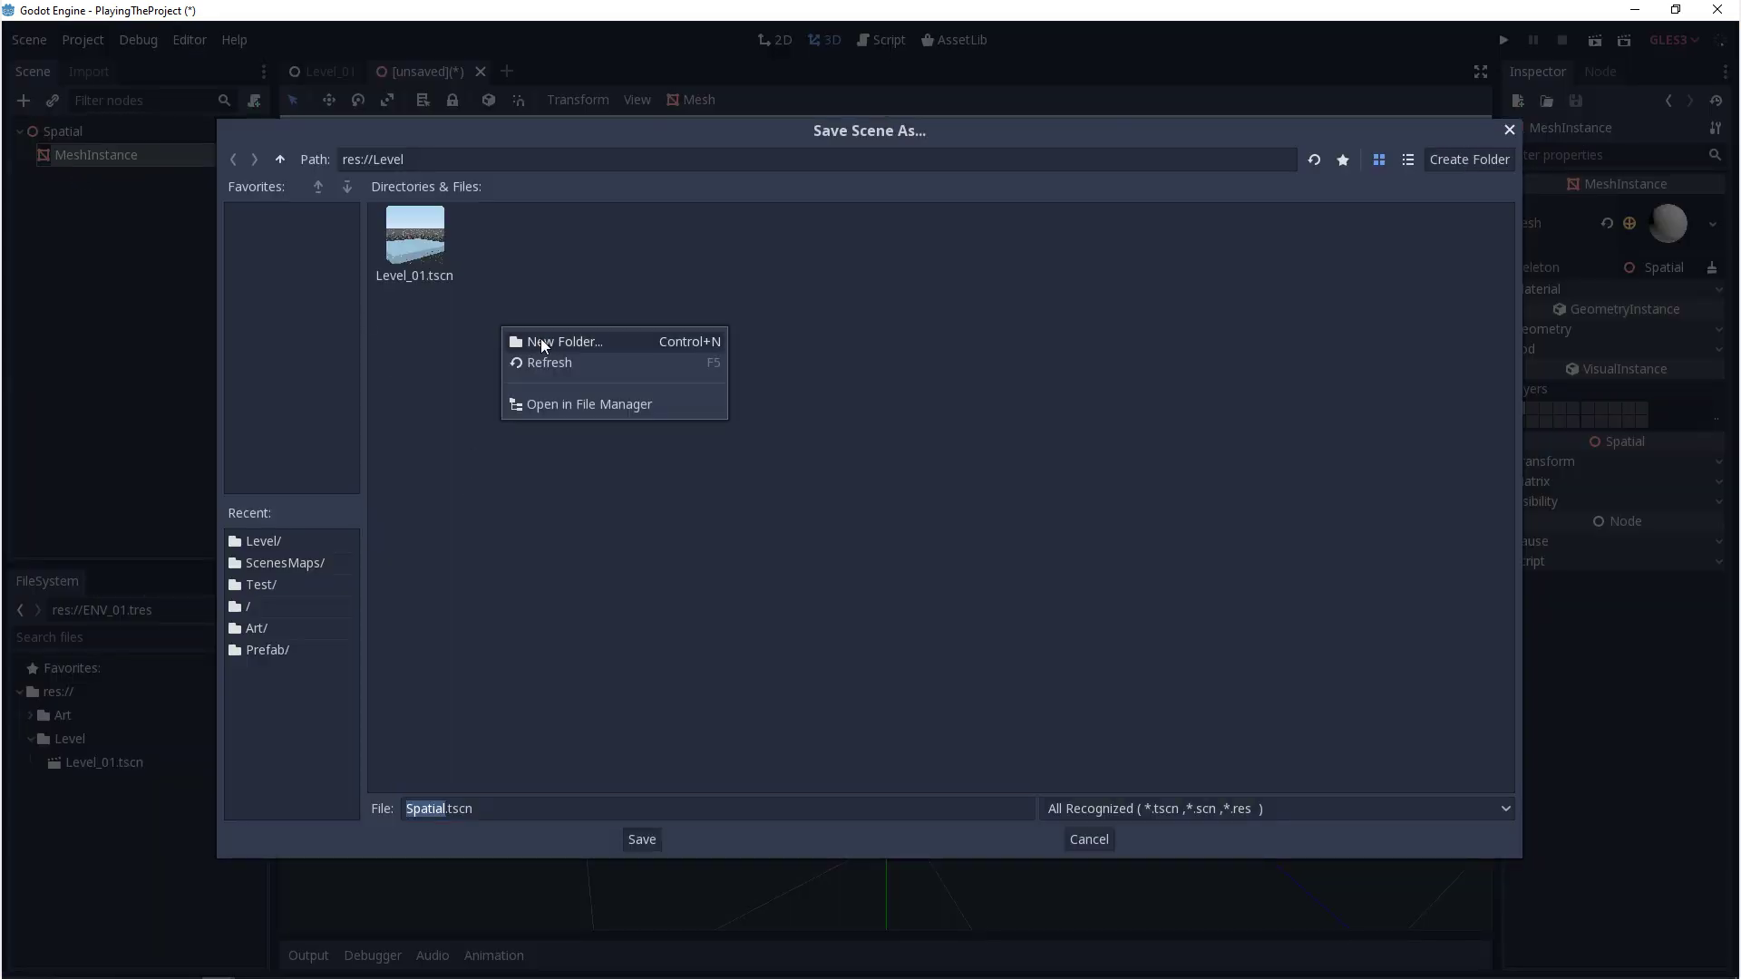
click(544, 338)
text(SceneCollection)
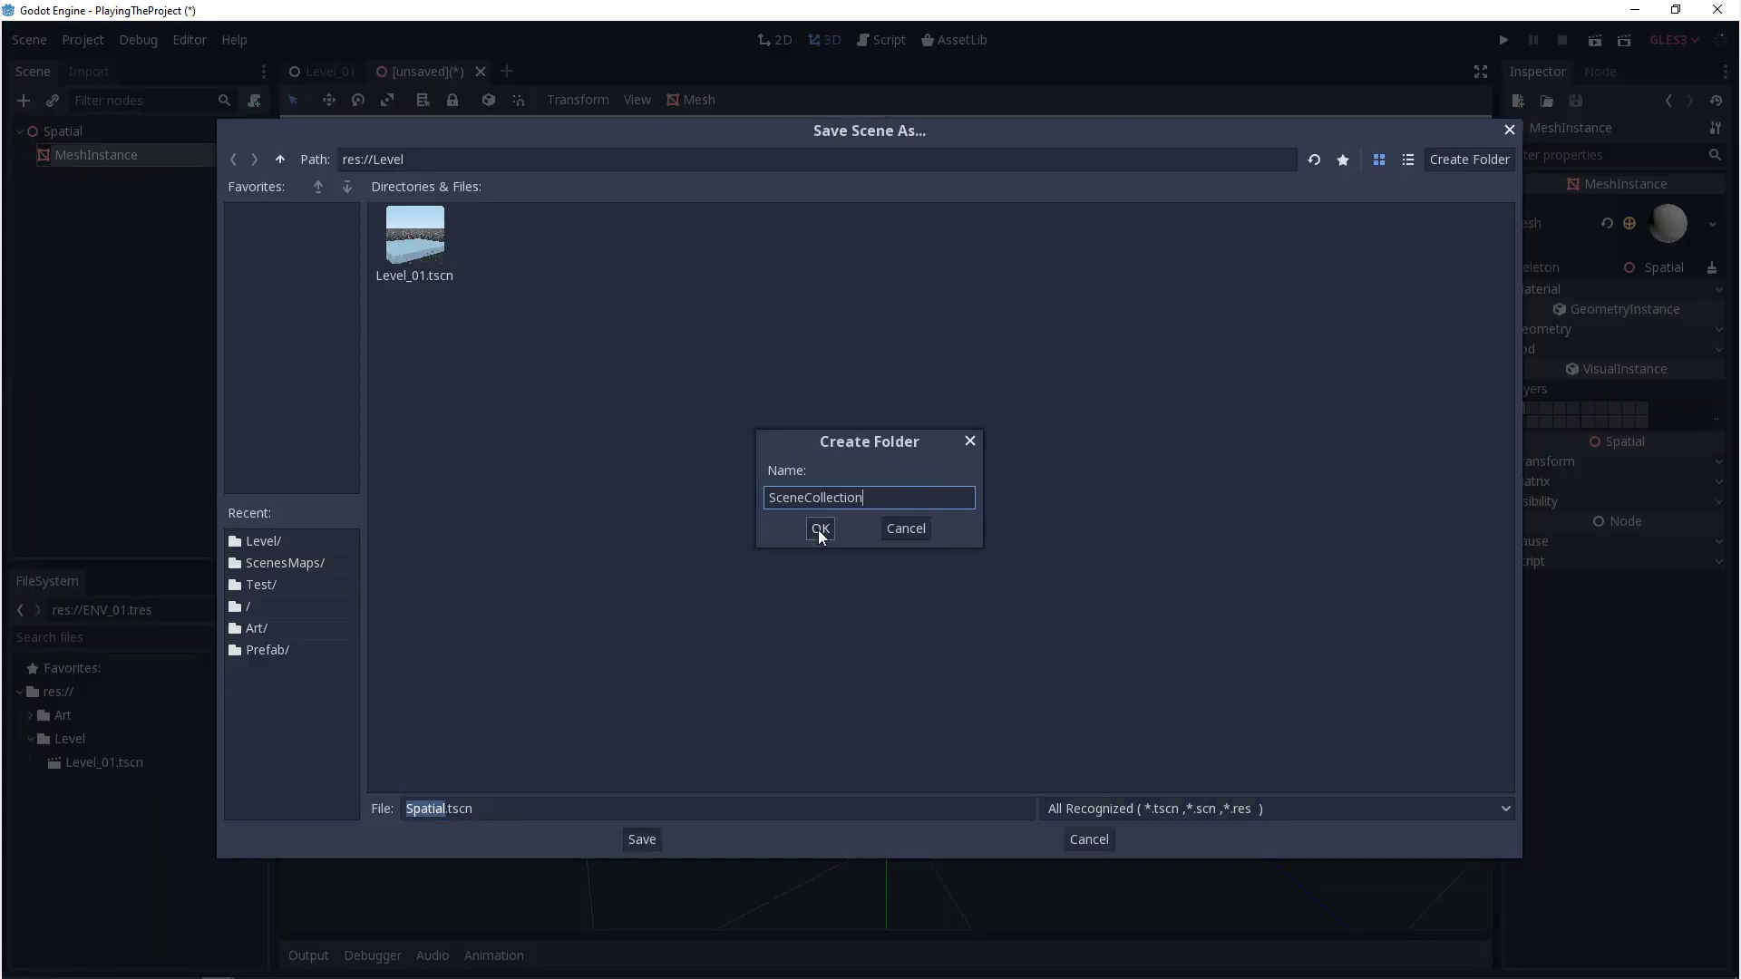
click(820, 528)
text(Player)
click(644, 840)
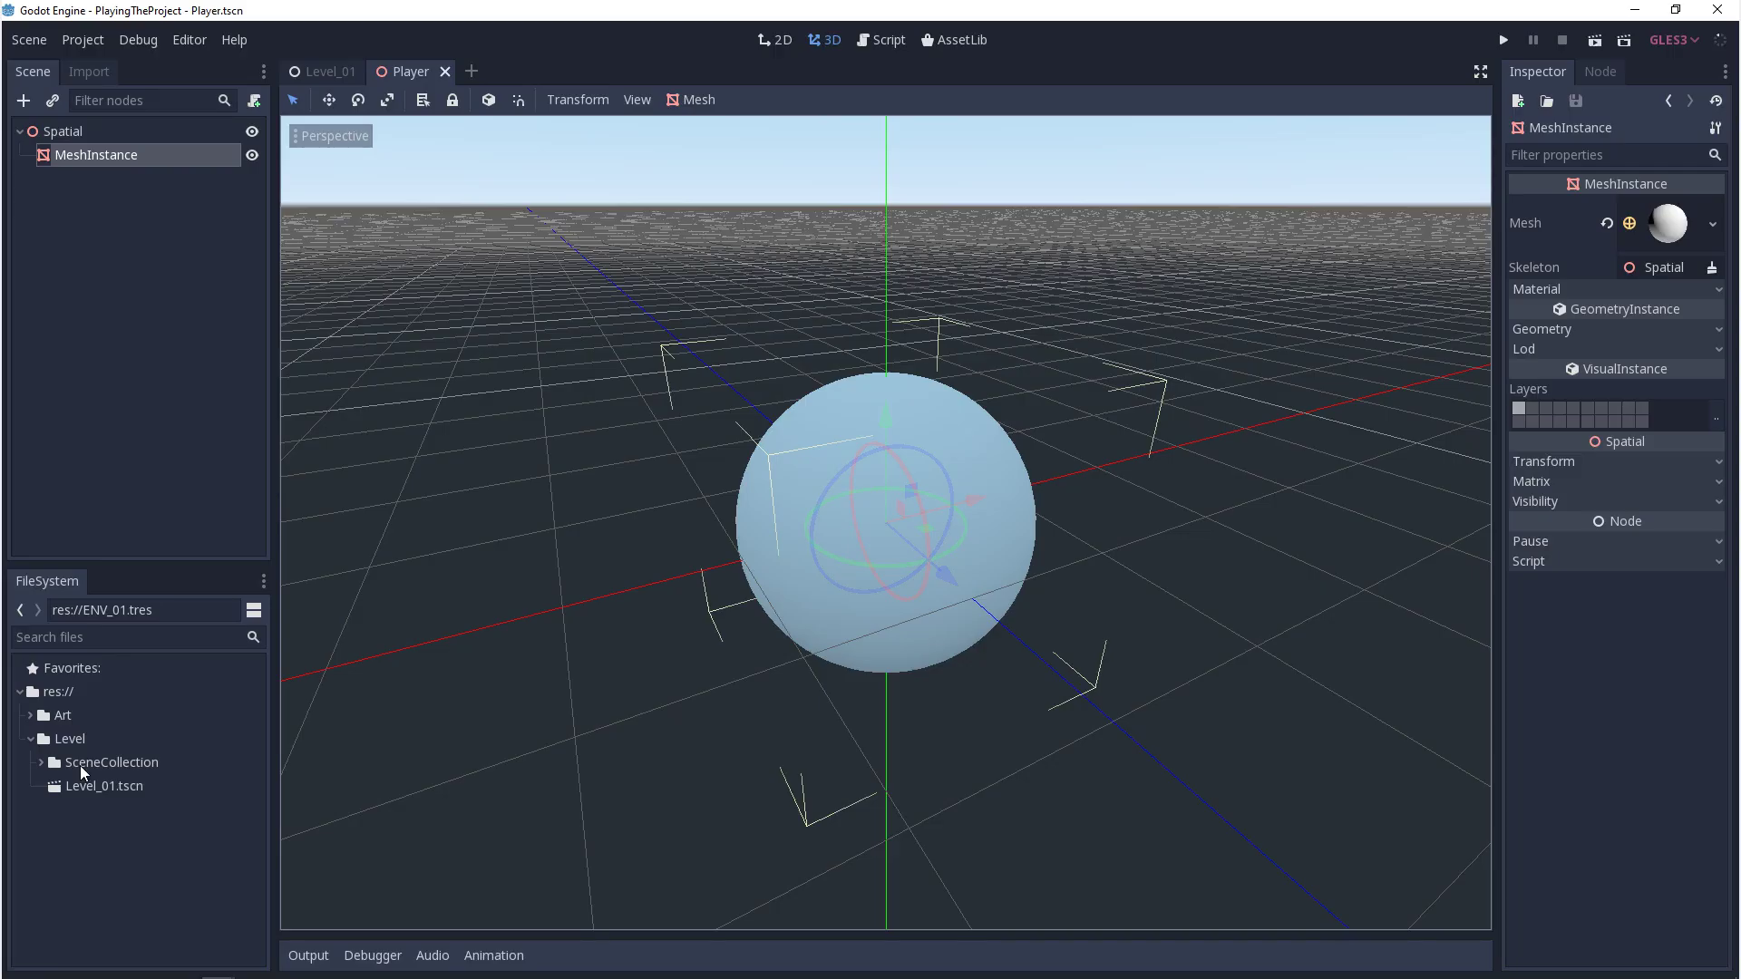
Place an instance of Player.tscn on the floor in Level_01 and duplicate it twice, spacing the three spheres in a row
click(321, 76)
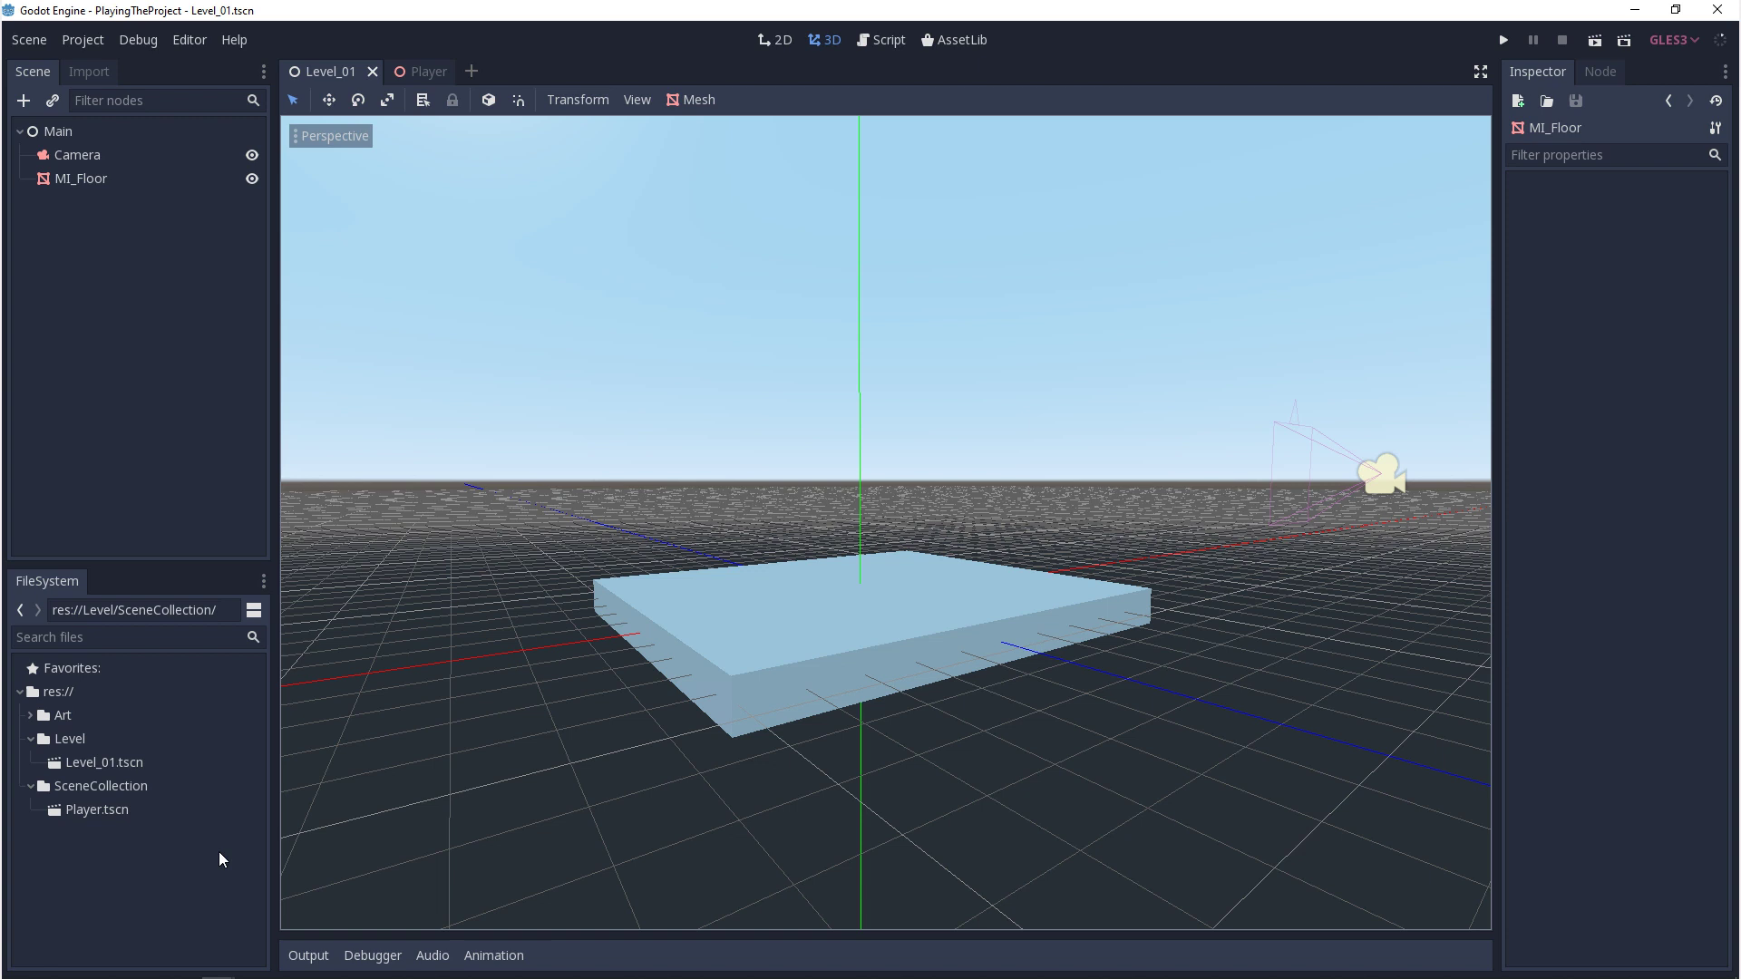
drag(74, 807, 1057, 520)
key(ctrl+d)
key(ctrl+d)
click(1198, 601)
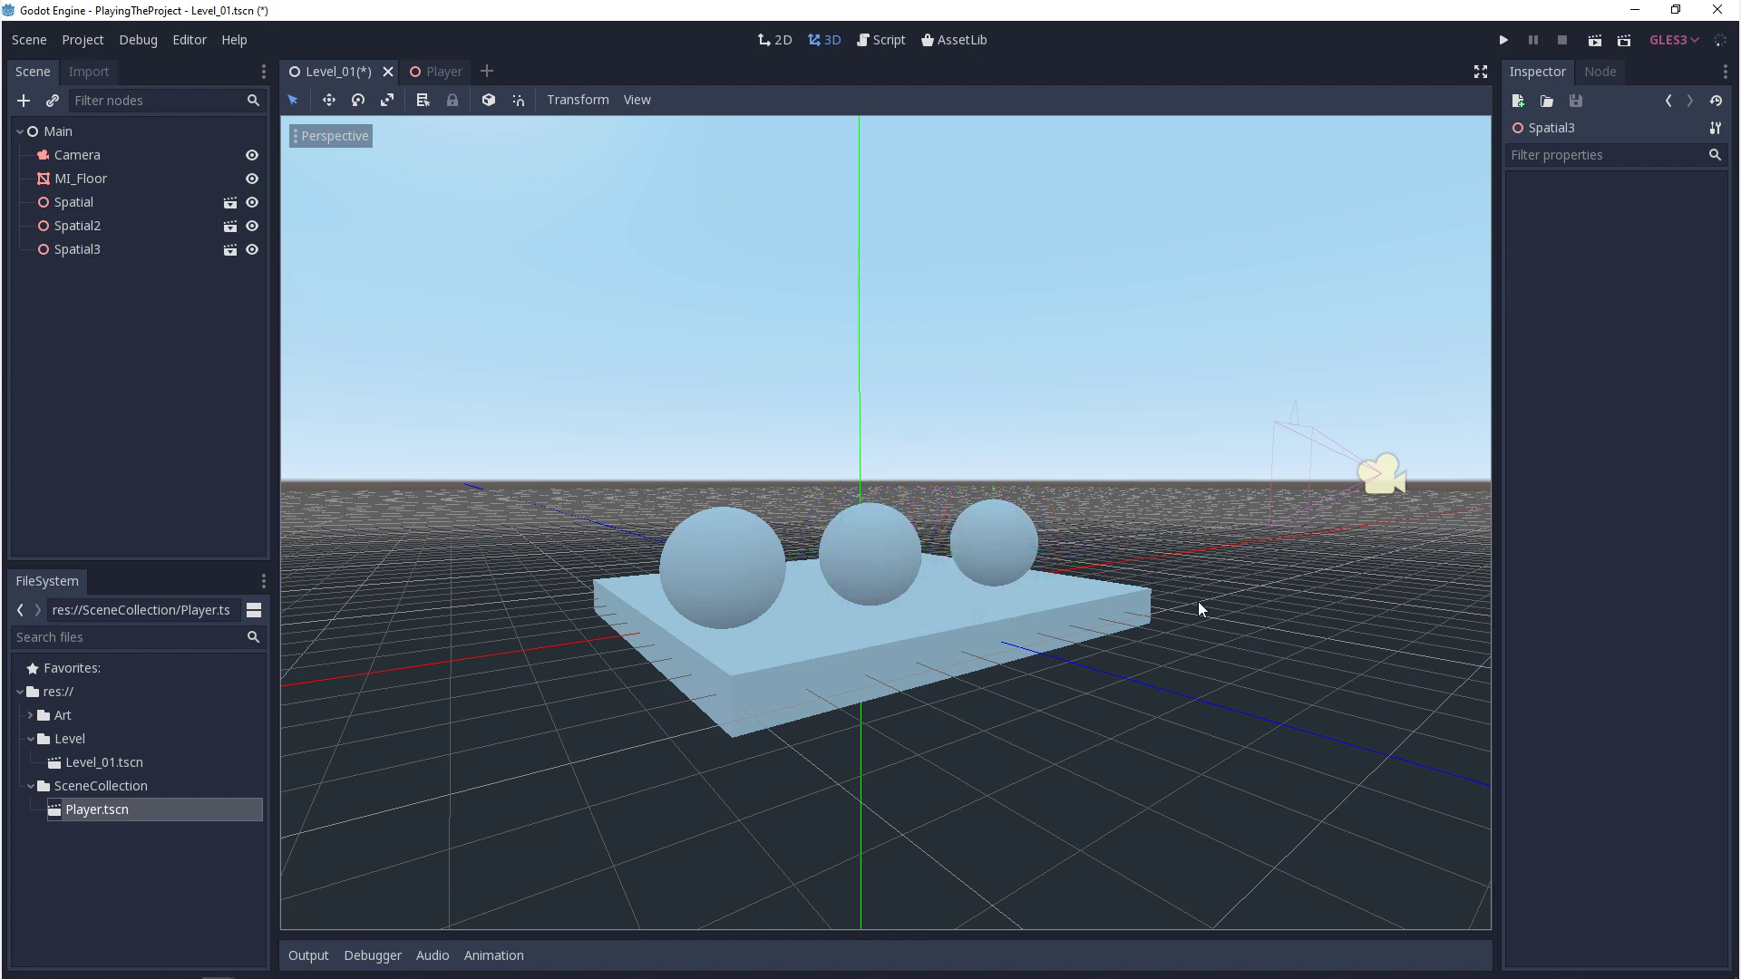
Delete the Spatial and Spatial3 player instances from Level_01, keeping only Spatial2
click(95, 248)
ctrl+click(78, 201)
key(Delete)
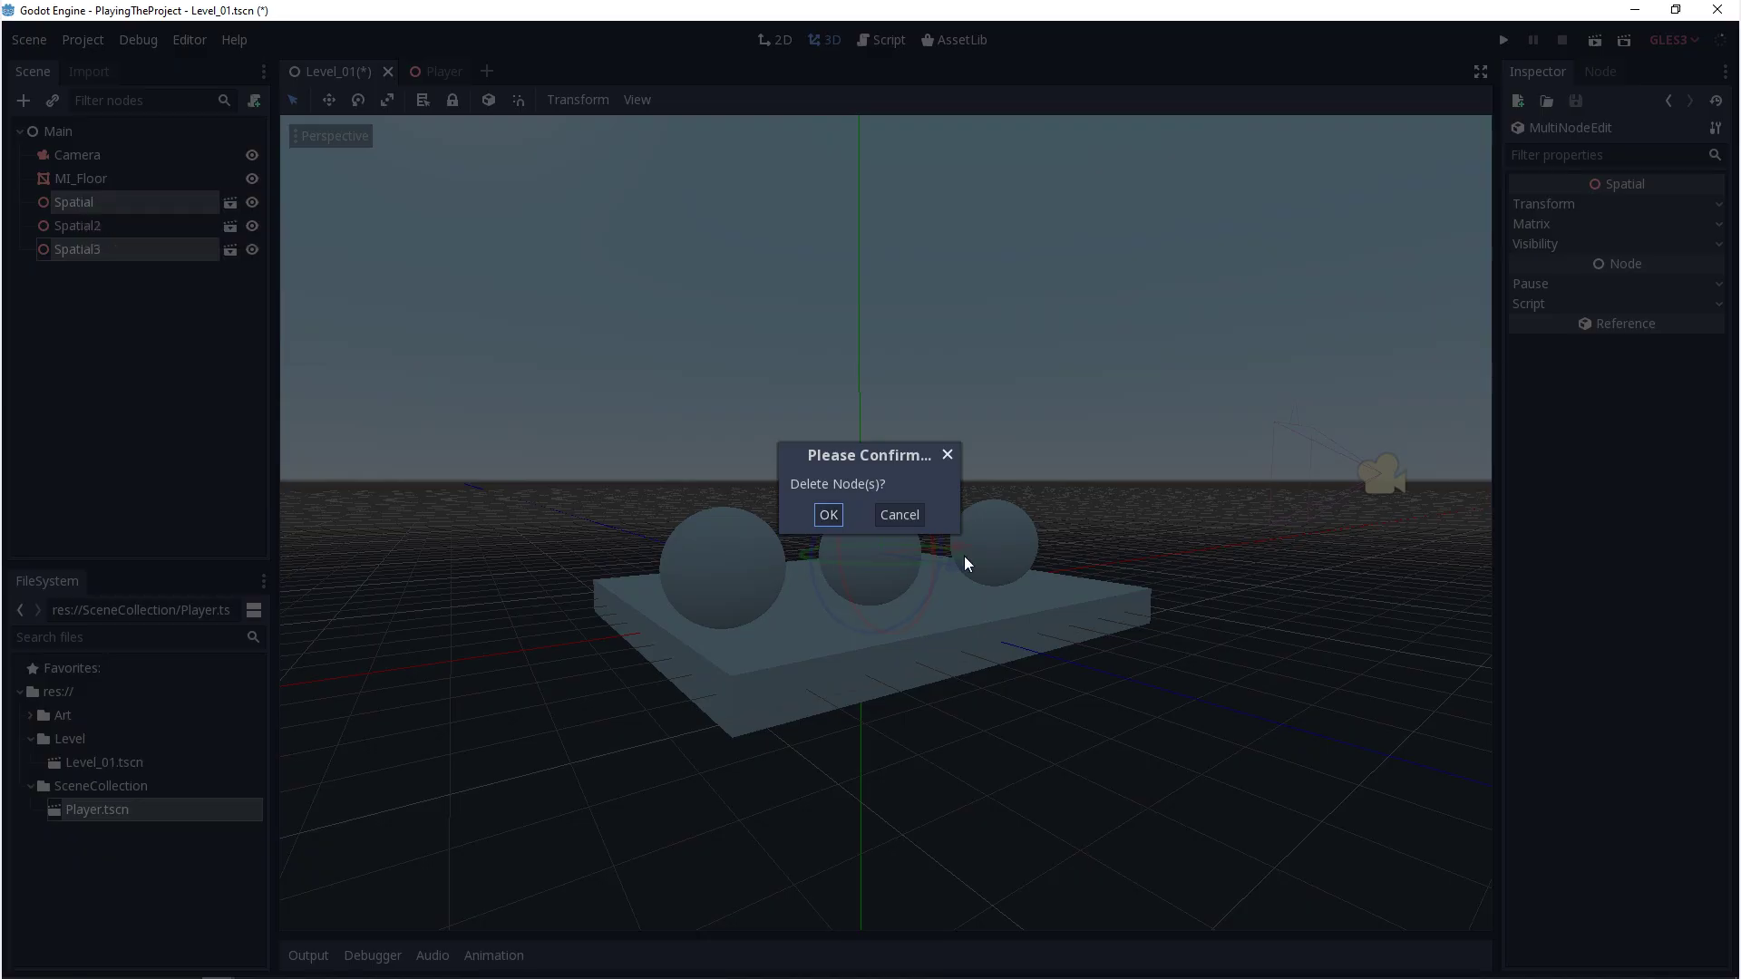
click(828, 509)
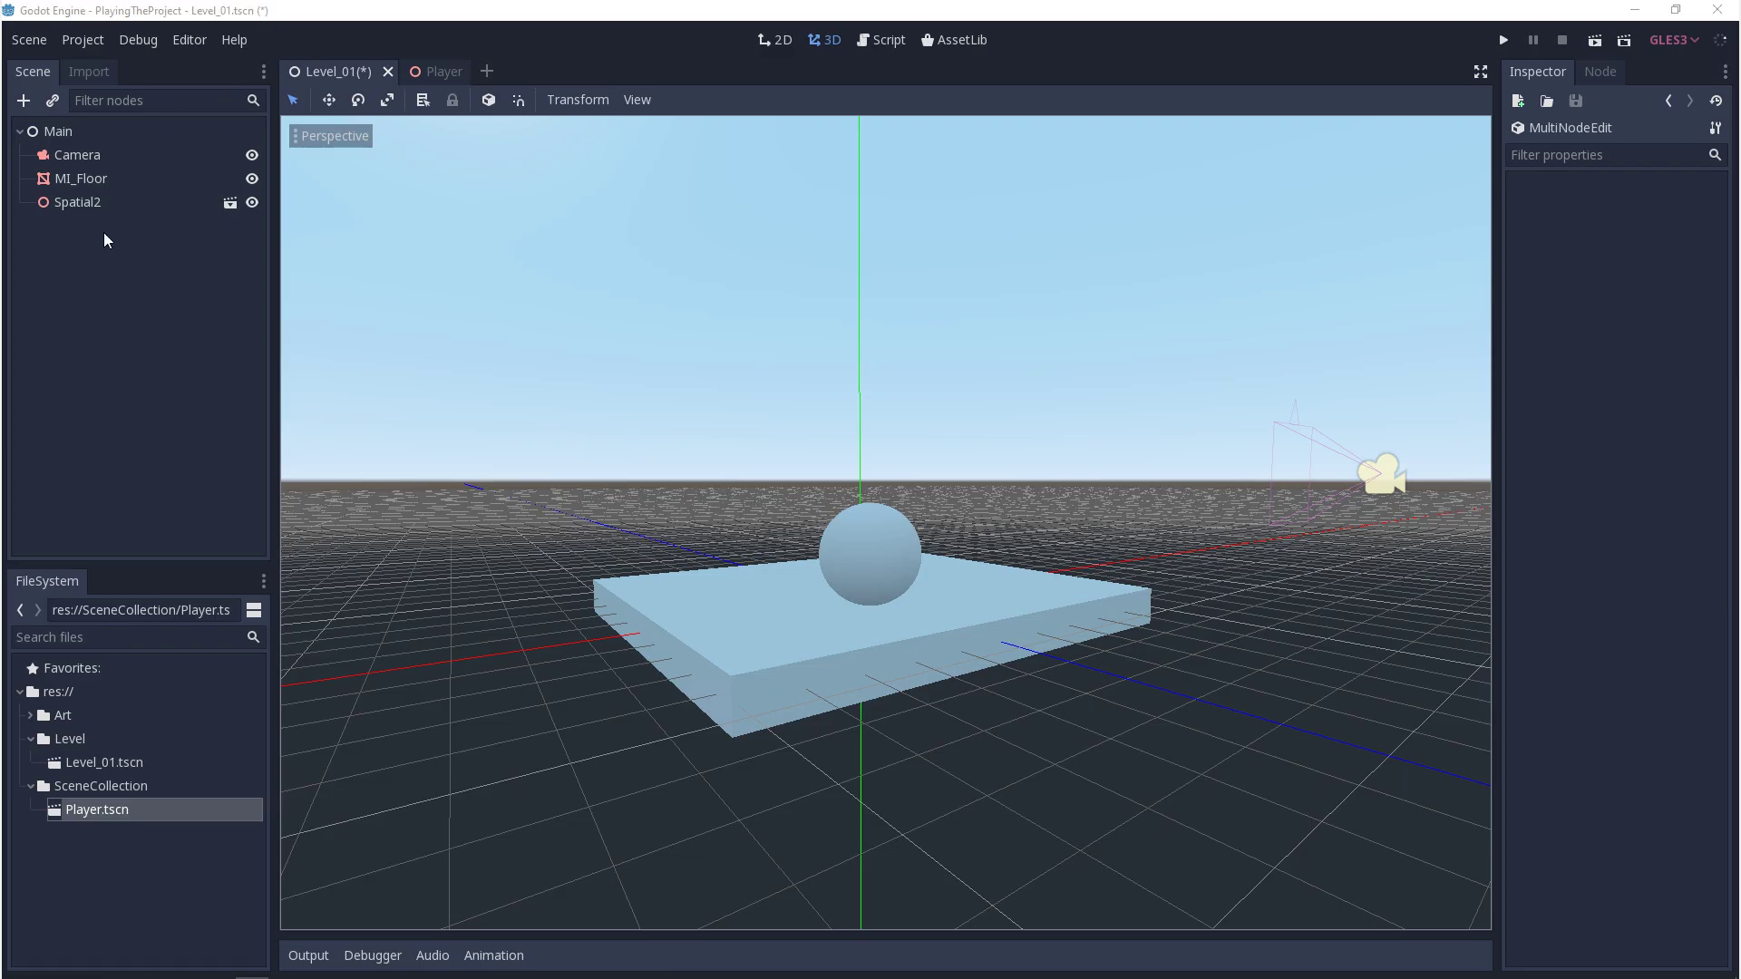
Save the MI_Floor branch as its own scene named Level_01_Floor in the Level folder
click(76, 179)
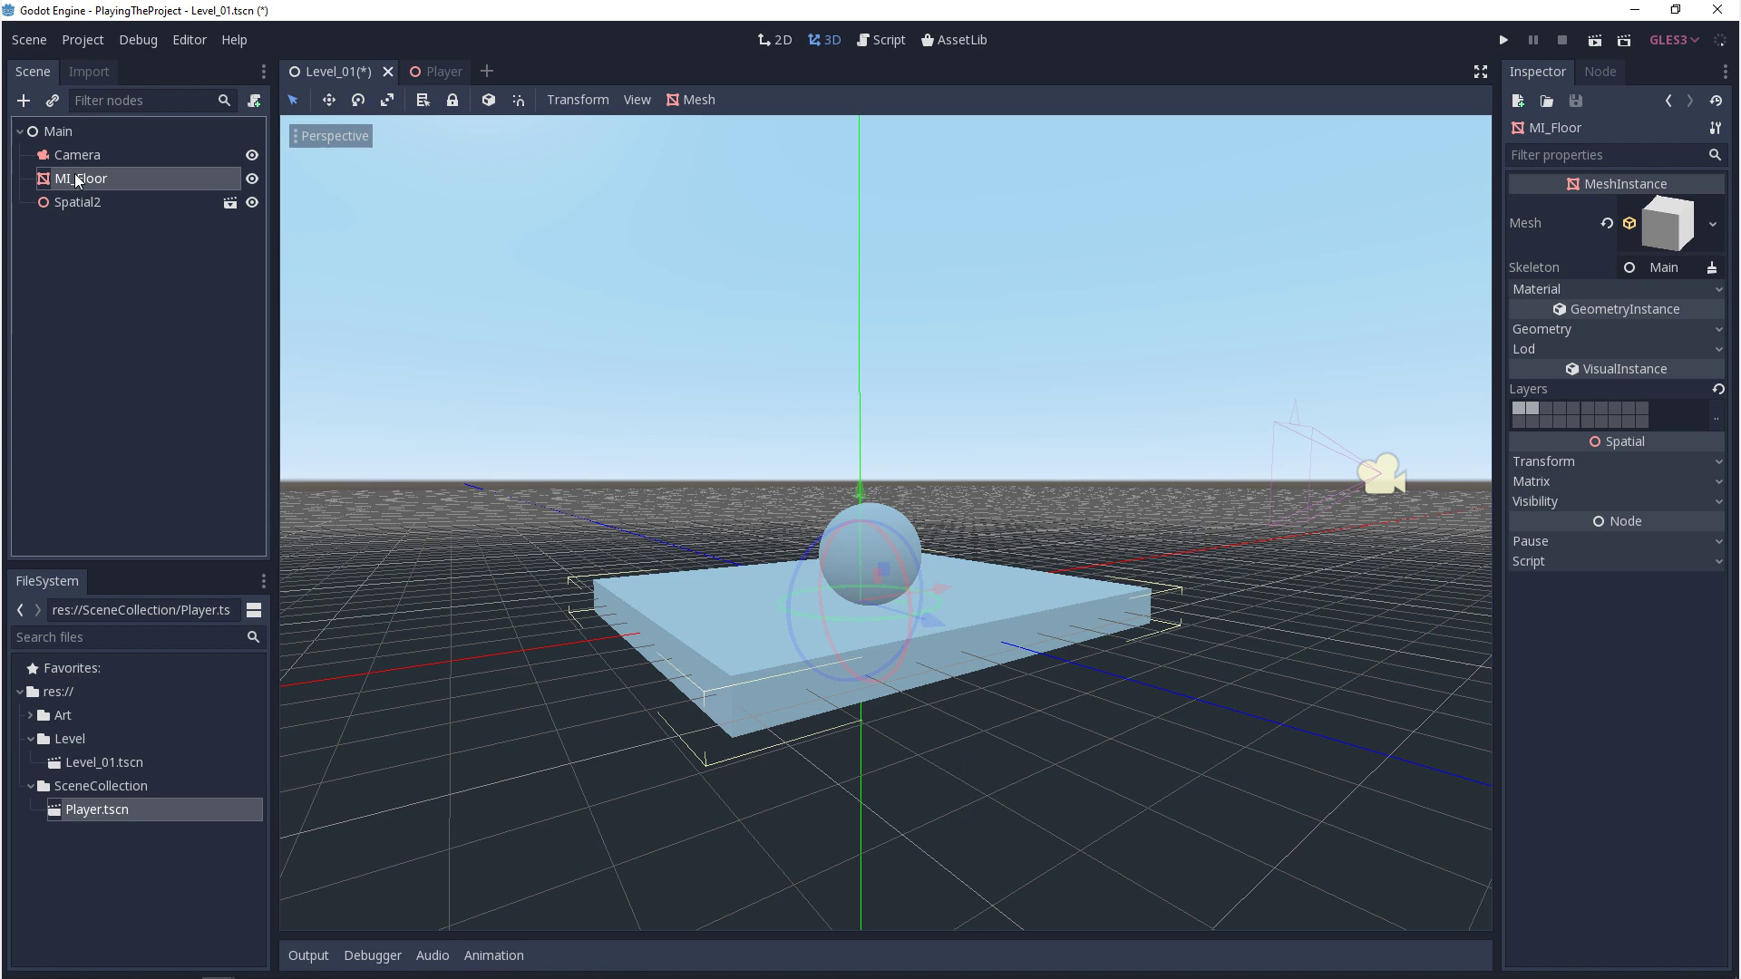
right_click(77, 179)
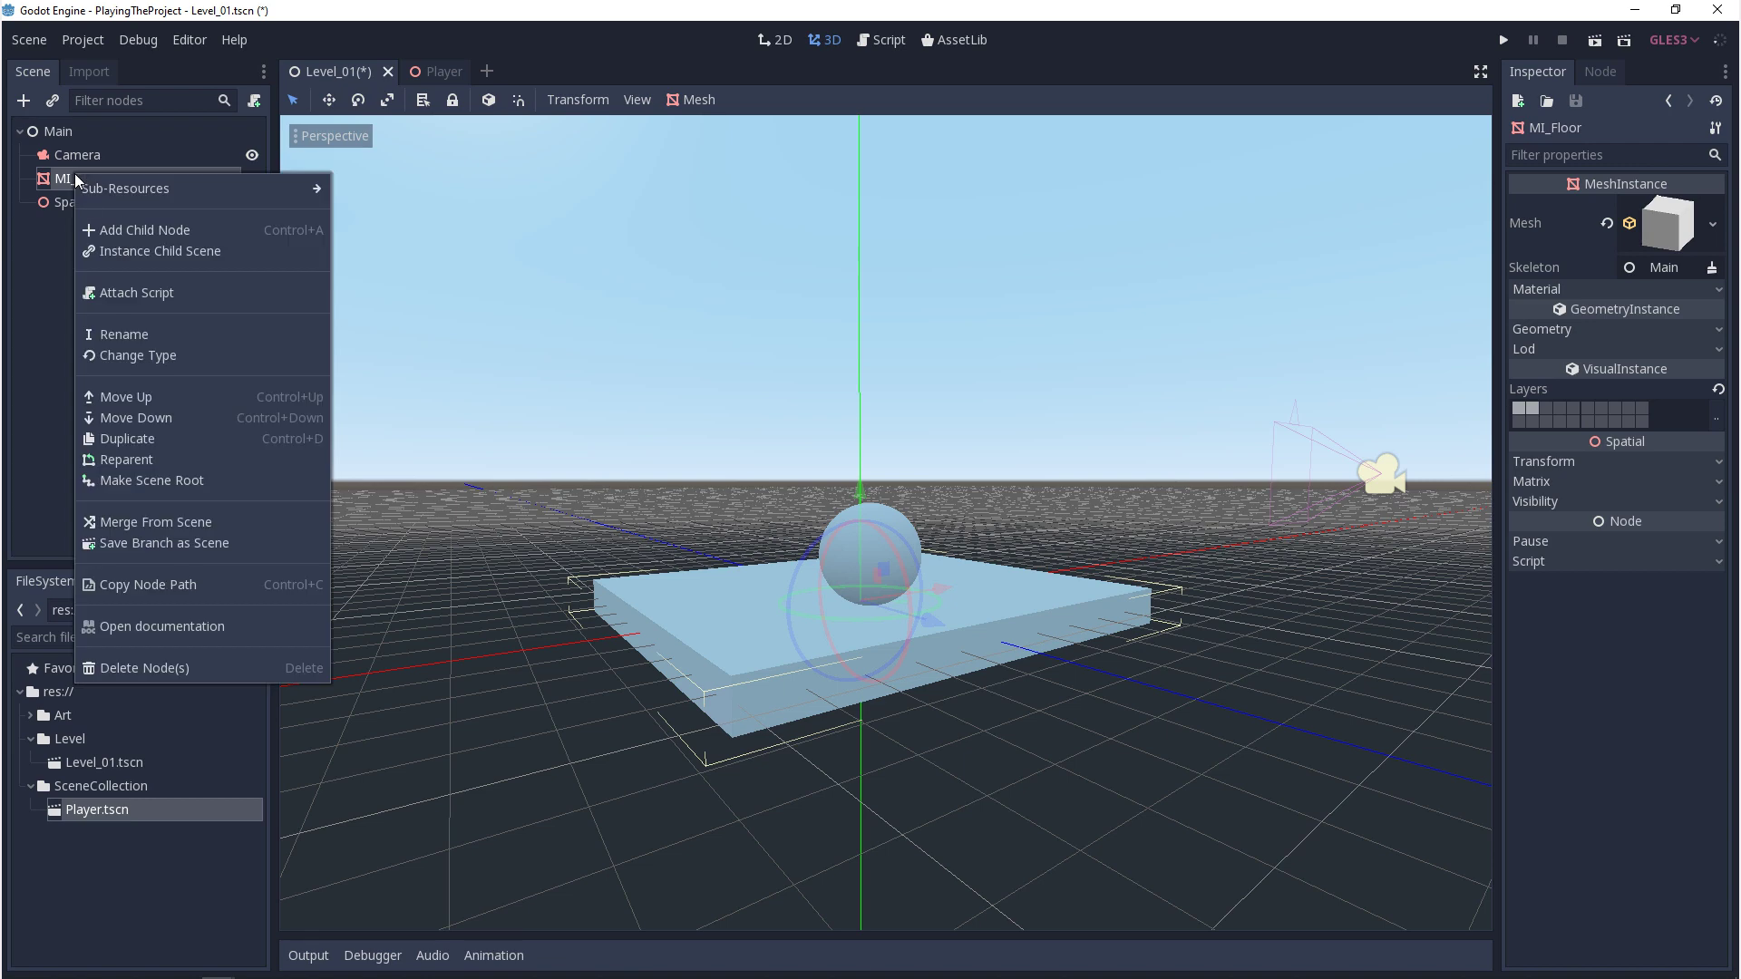
click(154, 542)
text(F.tscn)
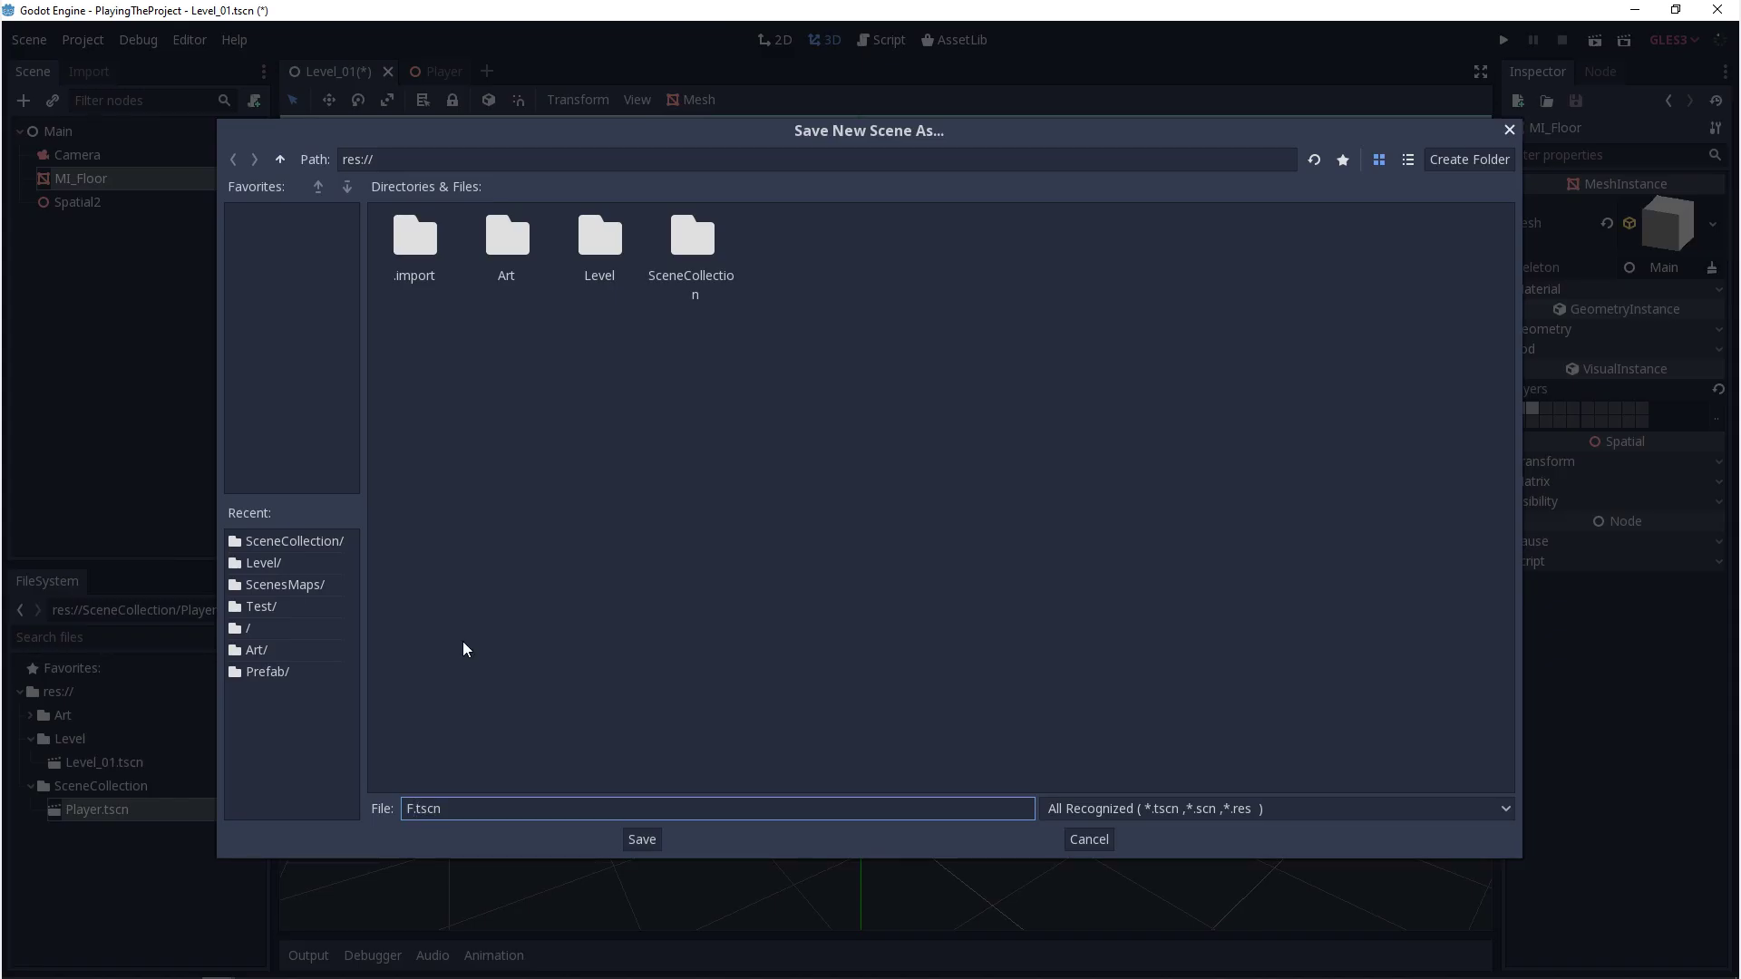
key(BackSpace)
text(Level_01_Floor)
double_click(599, 259)
click(641, 840)
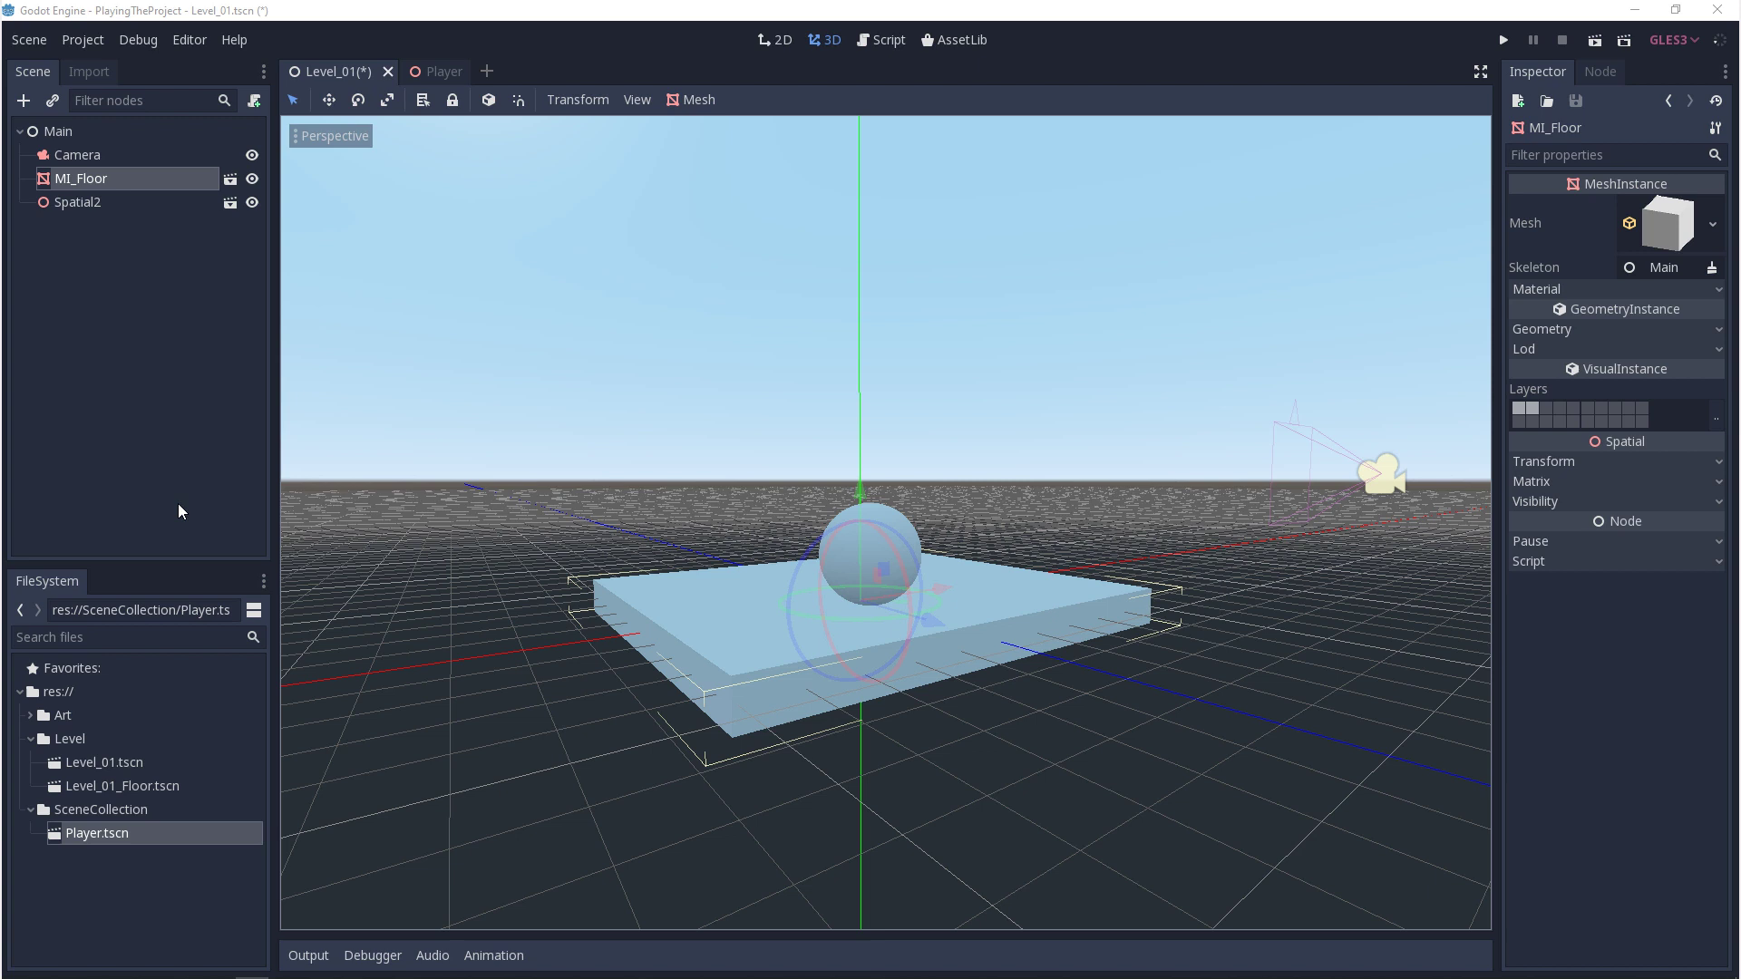
Open the Level_01_Floor scene, return to Level_01 and rename the Spatial2 node to PlayerBob
double_click(147, 785)
click(338, 71)
click(79, 199)
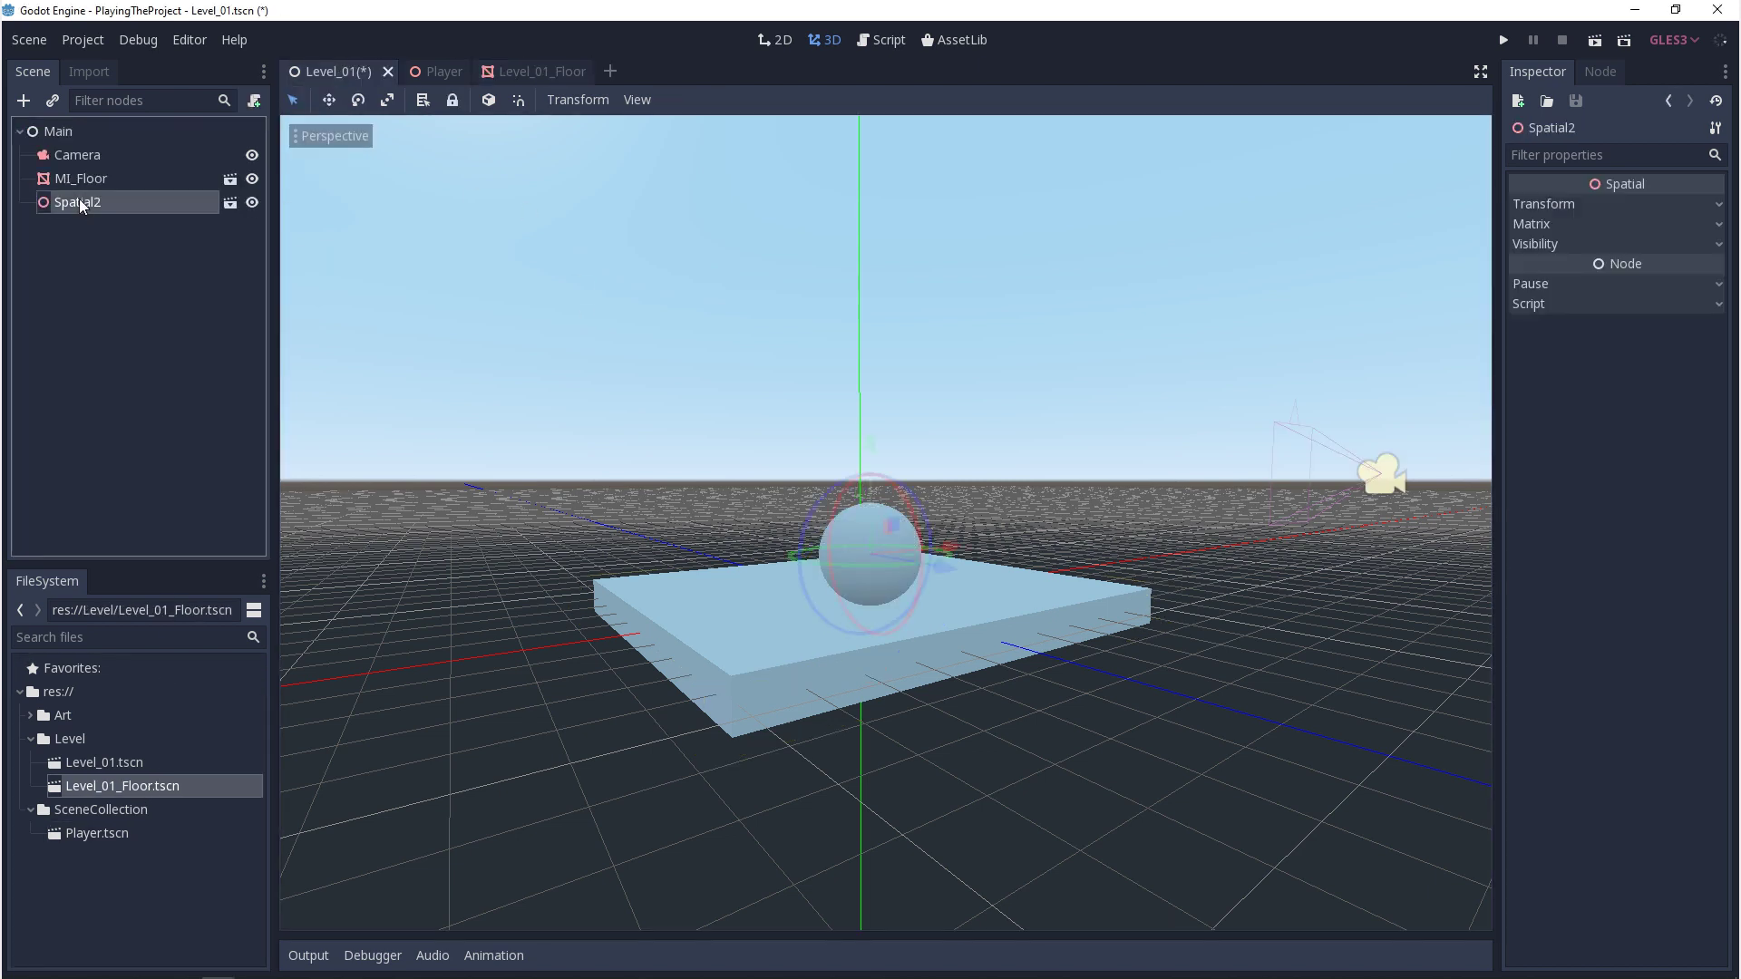
click(79, 200)
text(PlayerBob)
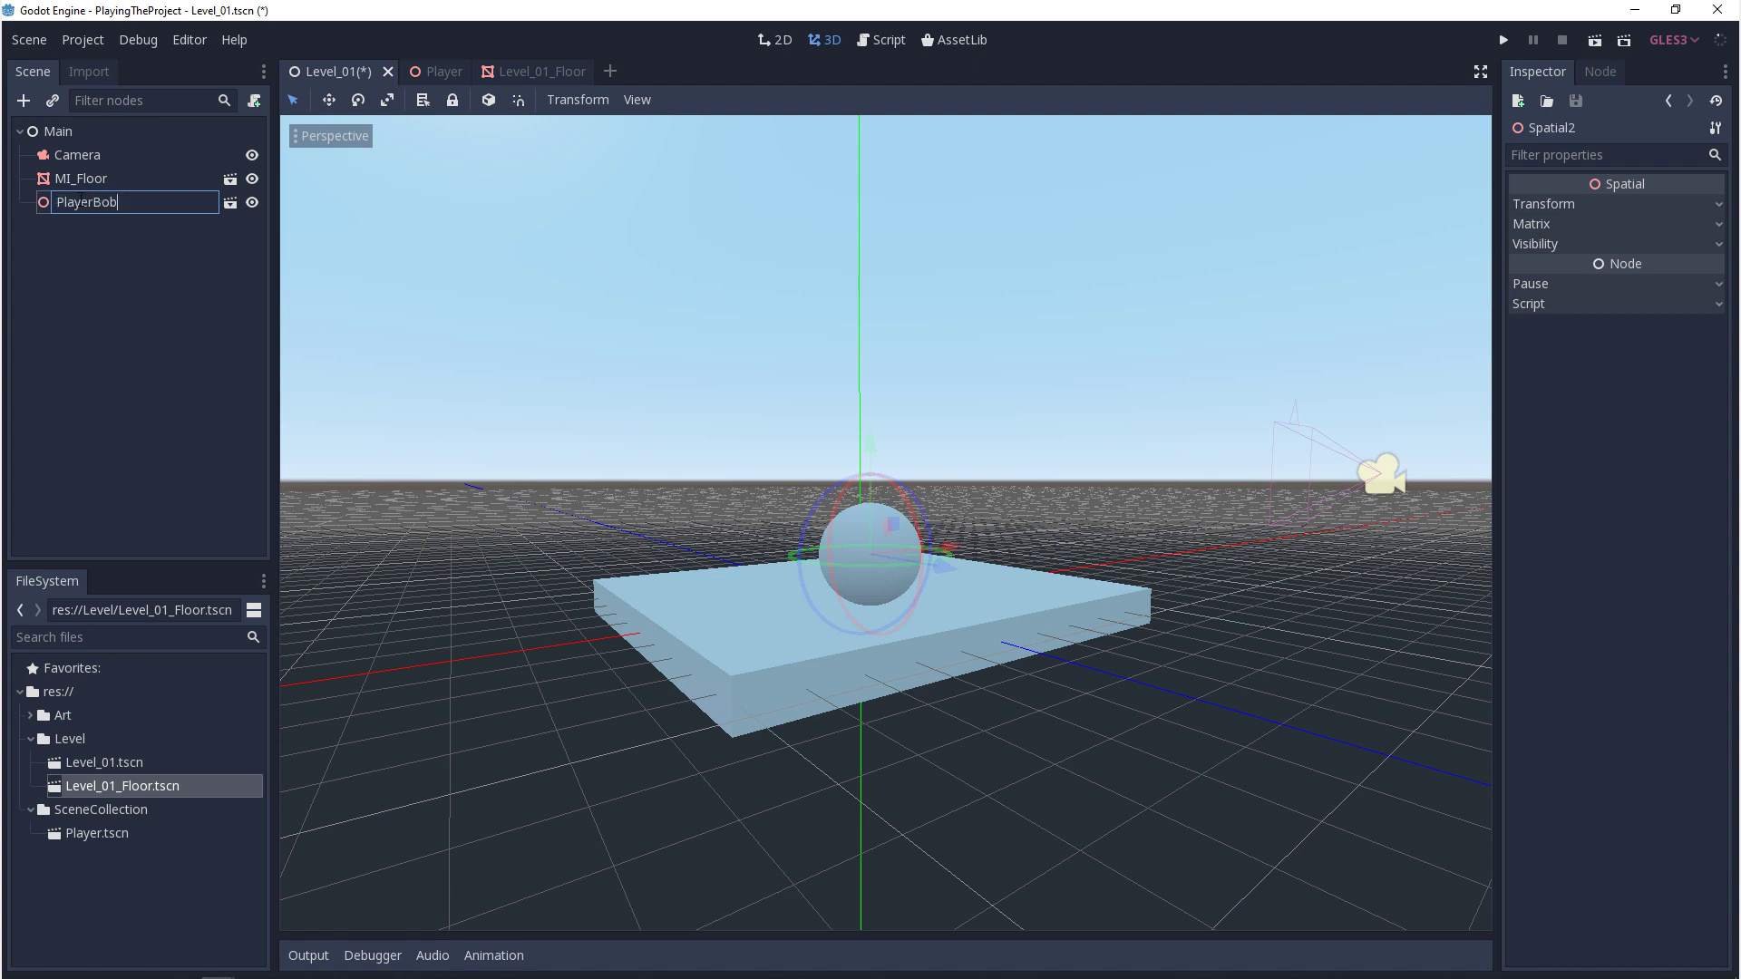
key(Return)
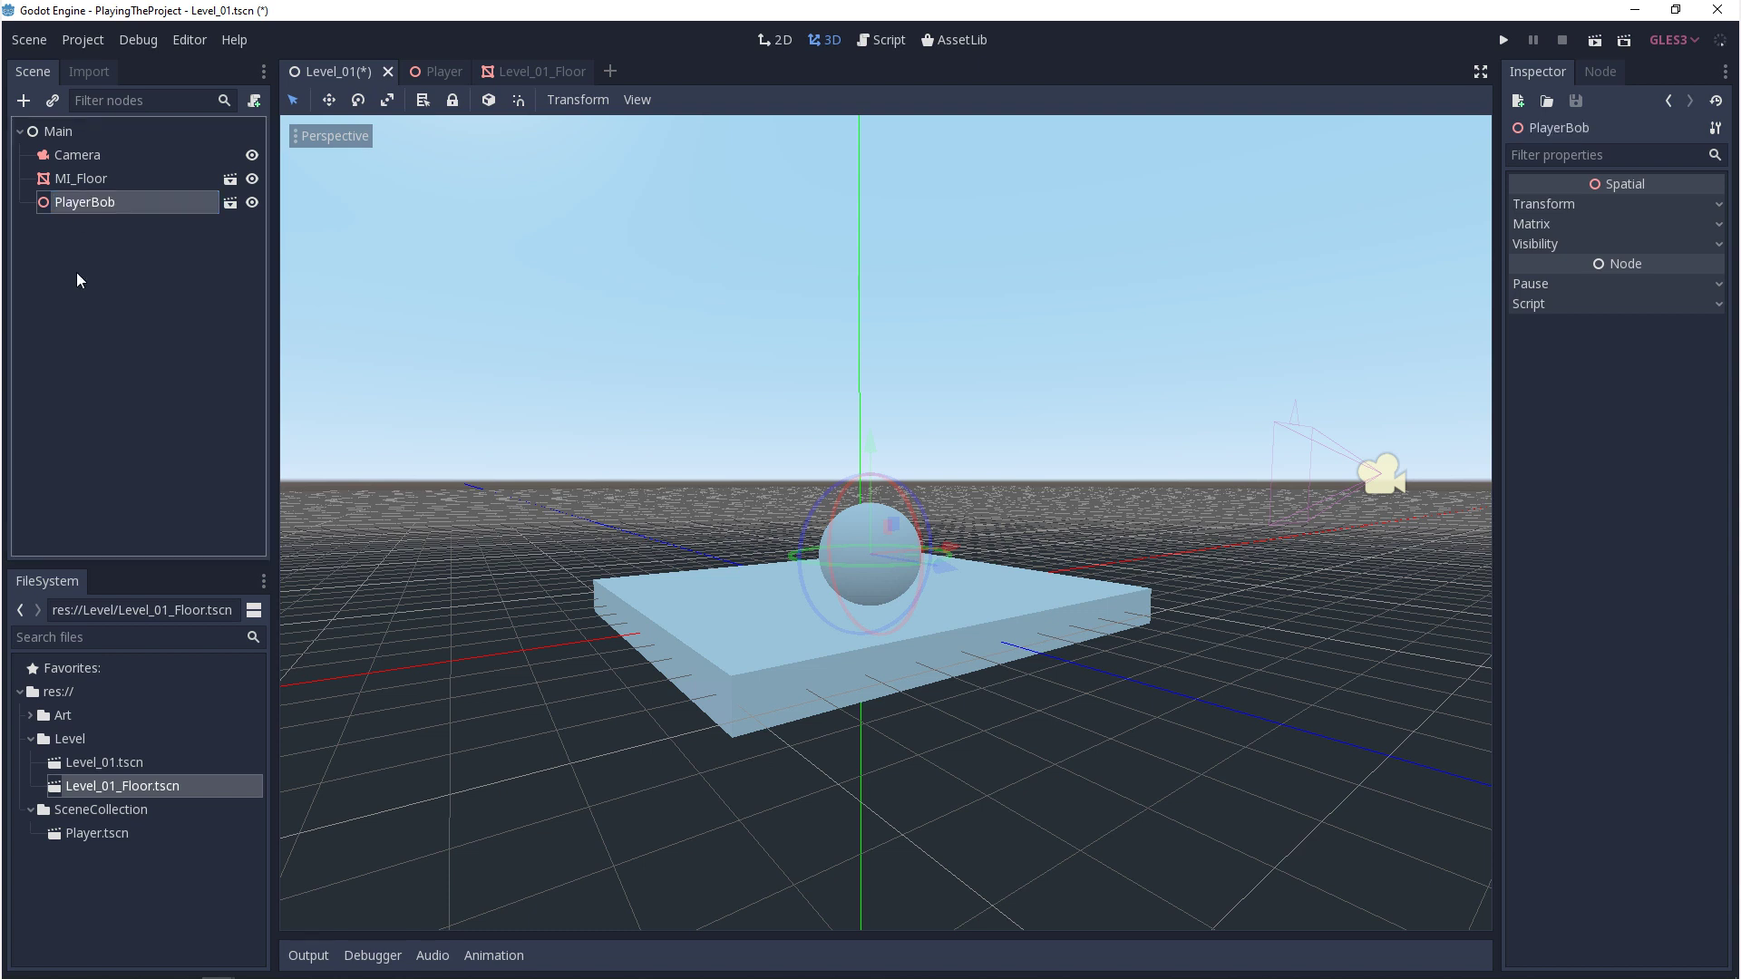
Rename the root node of the Player scene to PlayerJeff and save that scene
click(440, 71)
click(84, 130)
click(83, 130)
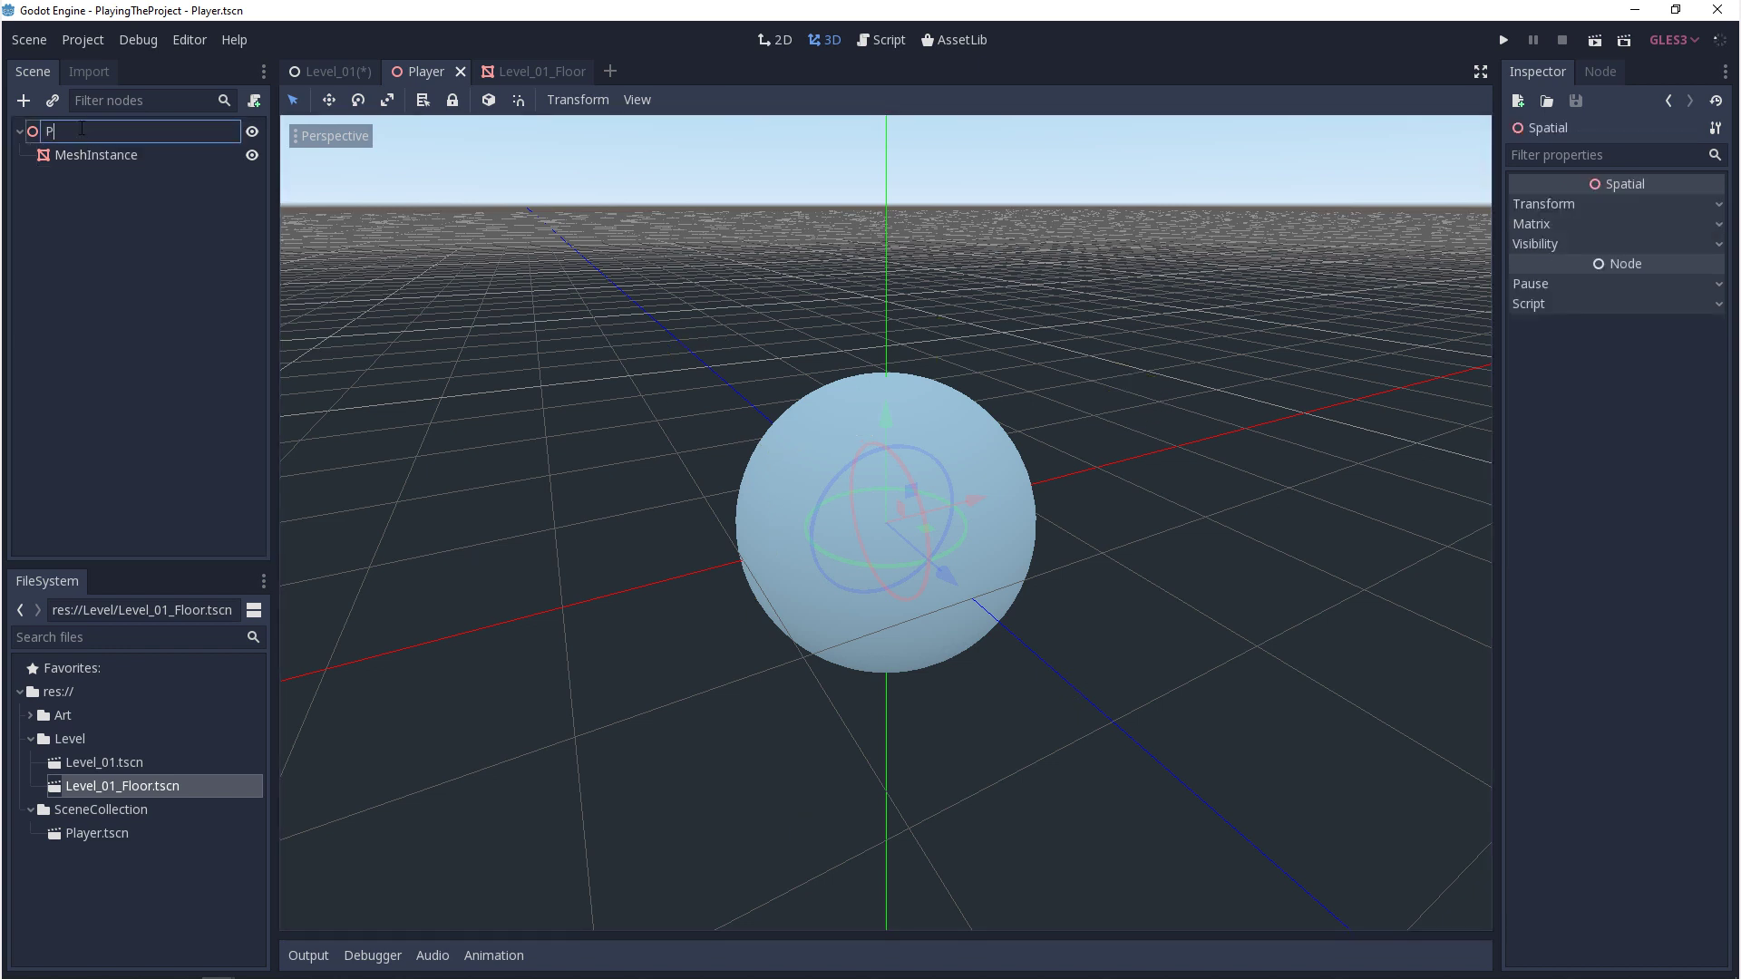
text(PlayerJeff)
key(Return)
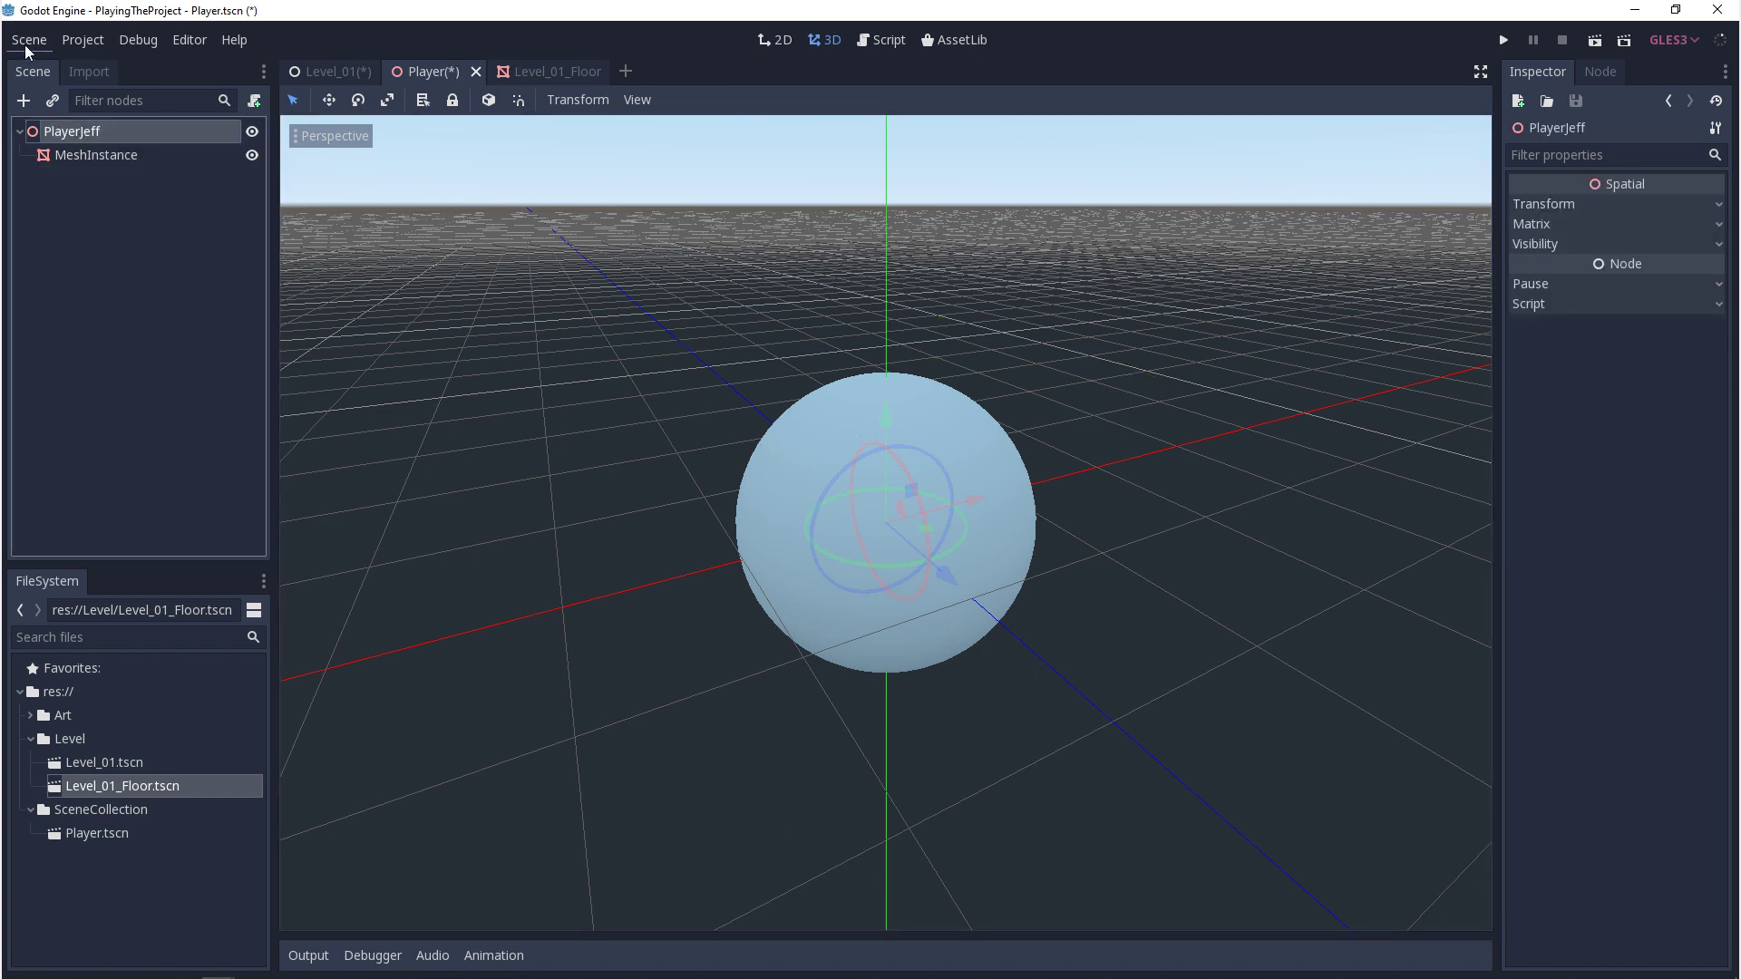
click(25, 42)
click(51, 150)
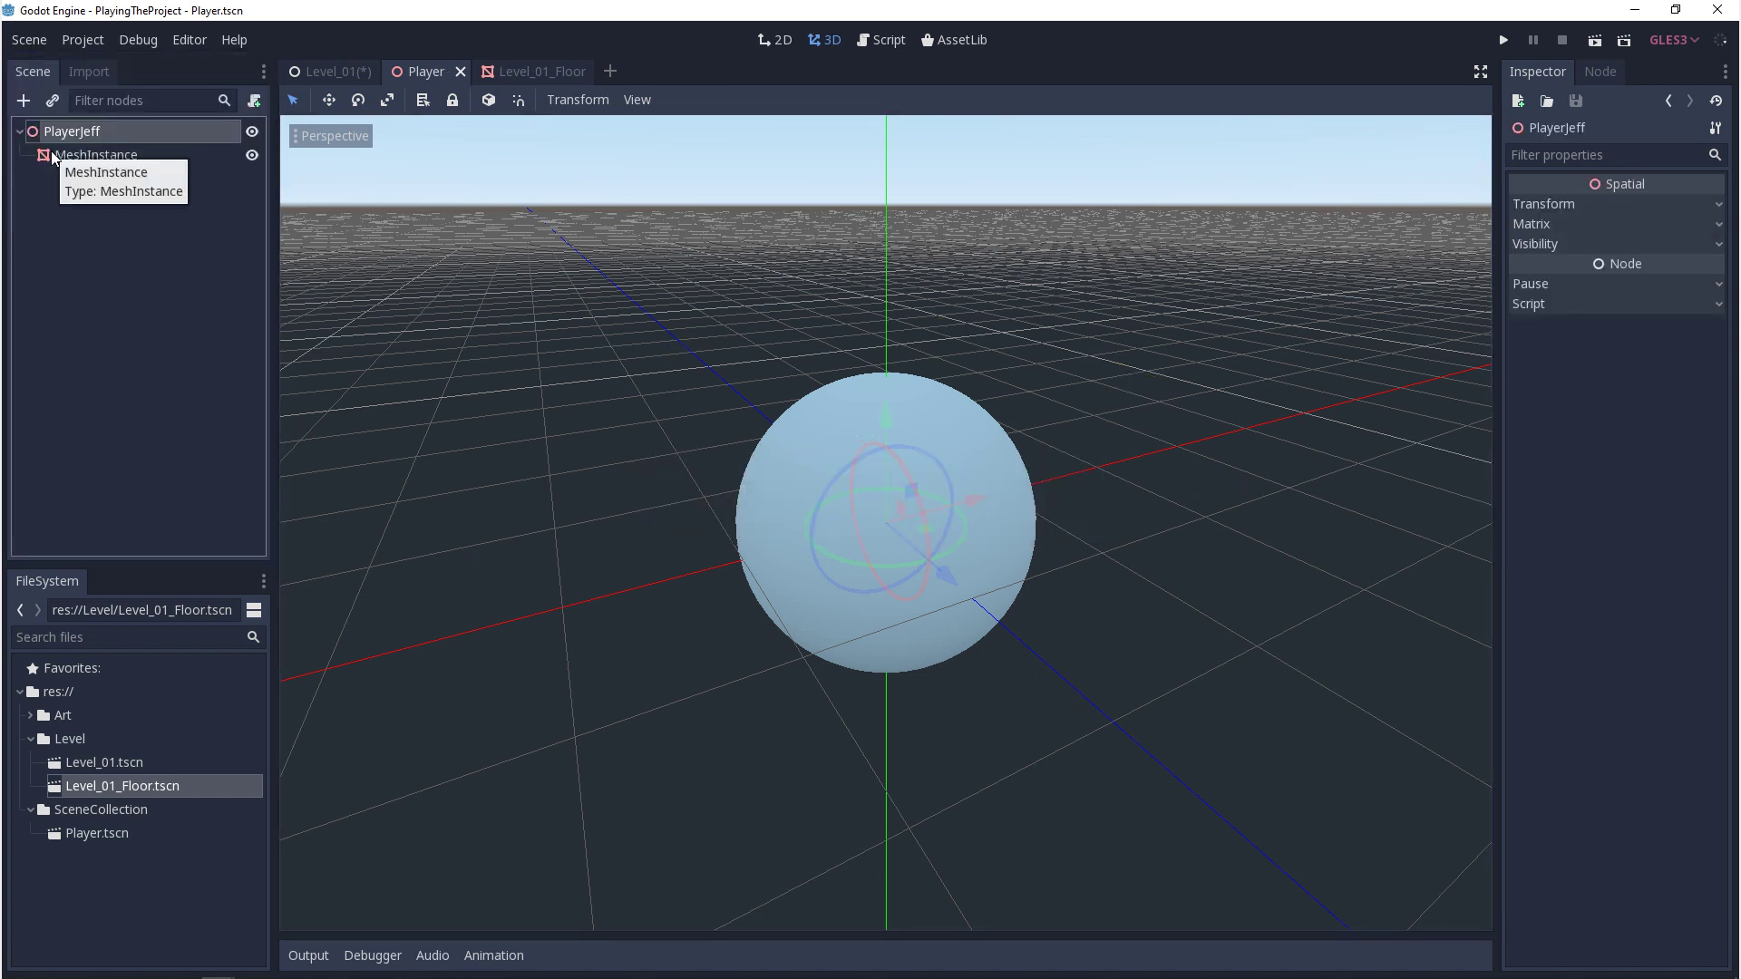
In Level_01, delete the PlayerBob instance and place a fresh instance of Player.tscn on the floor
click(325, 70)
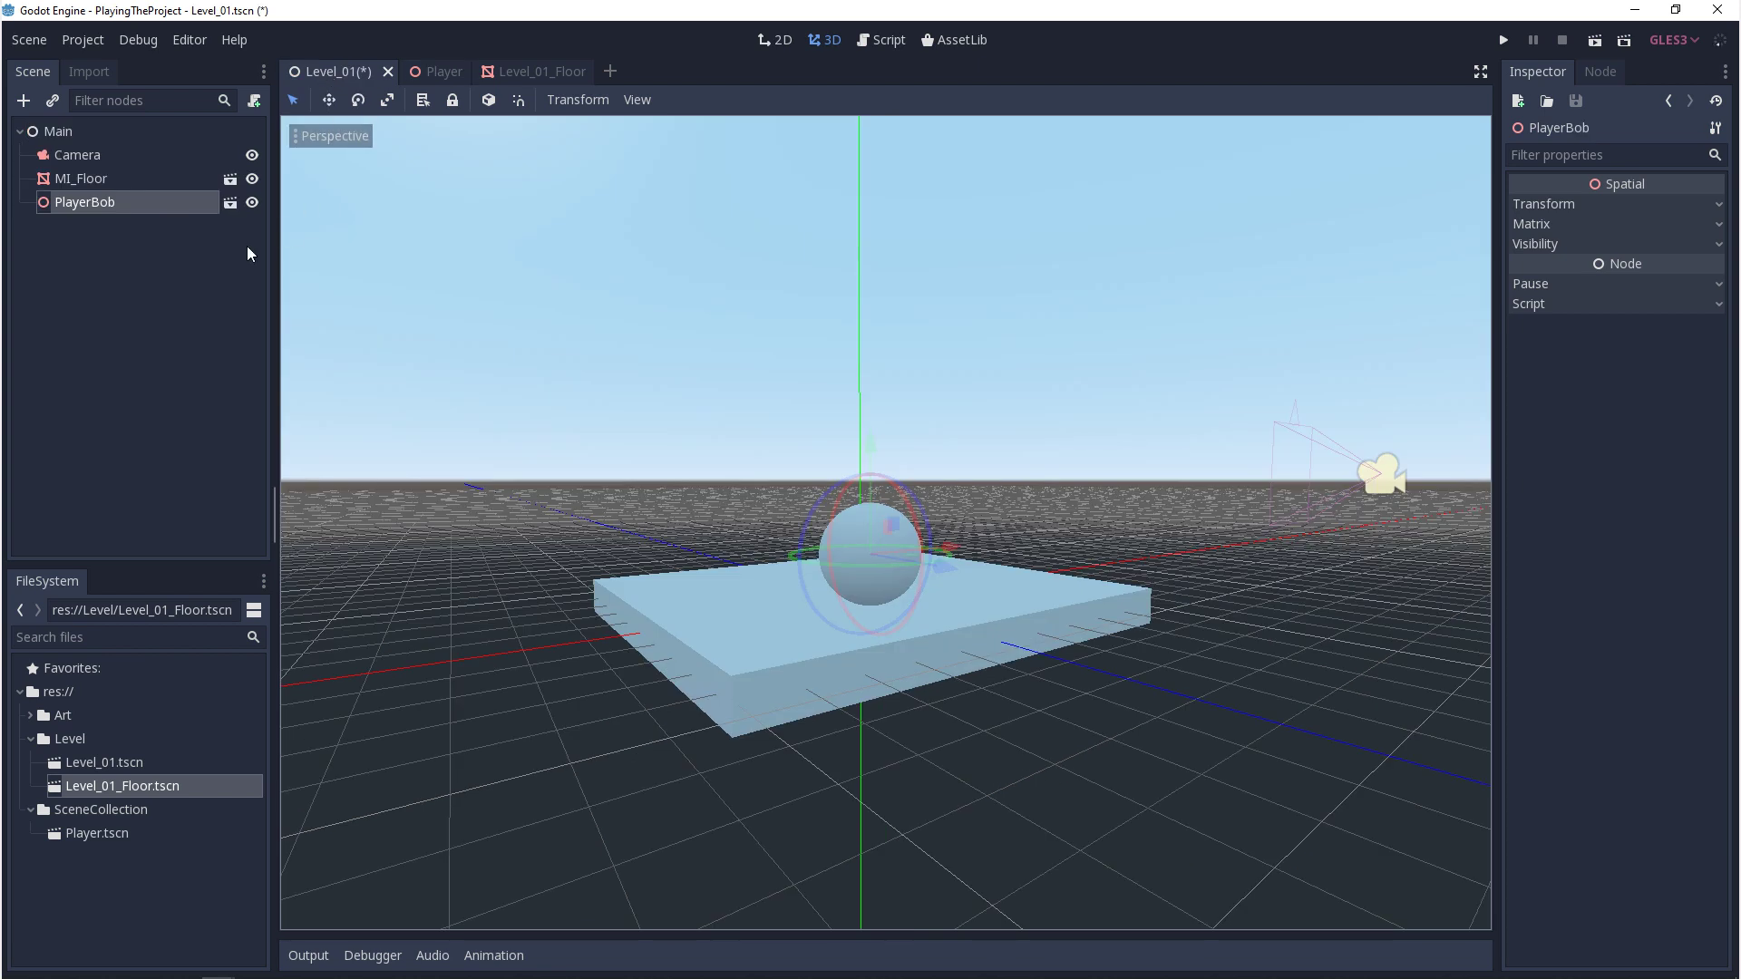
click(123, 263)
click(105, 199)
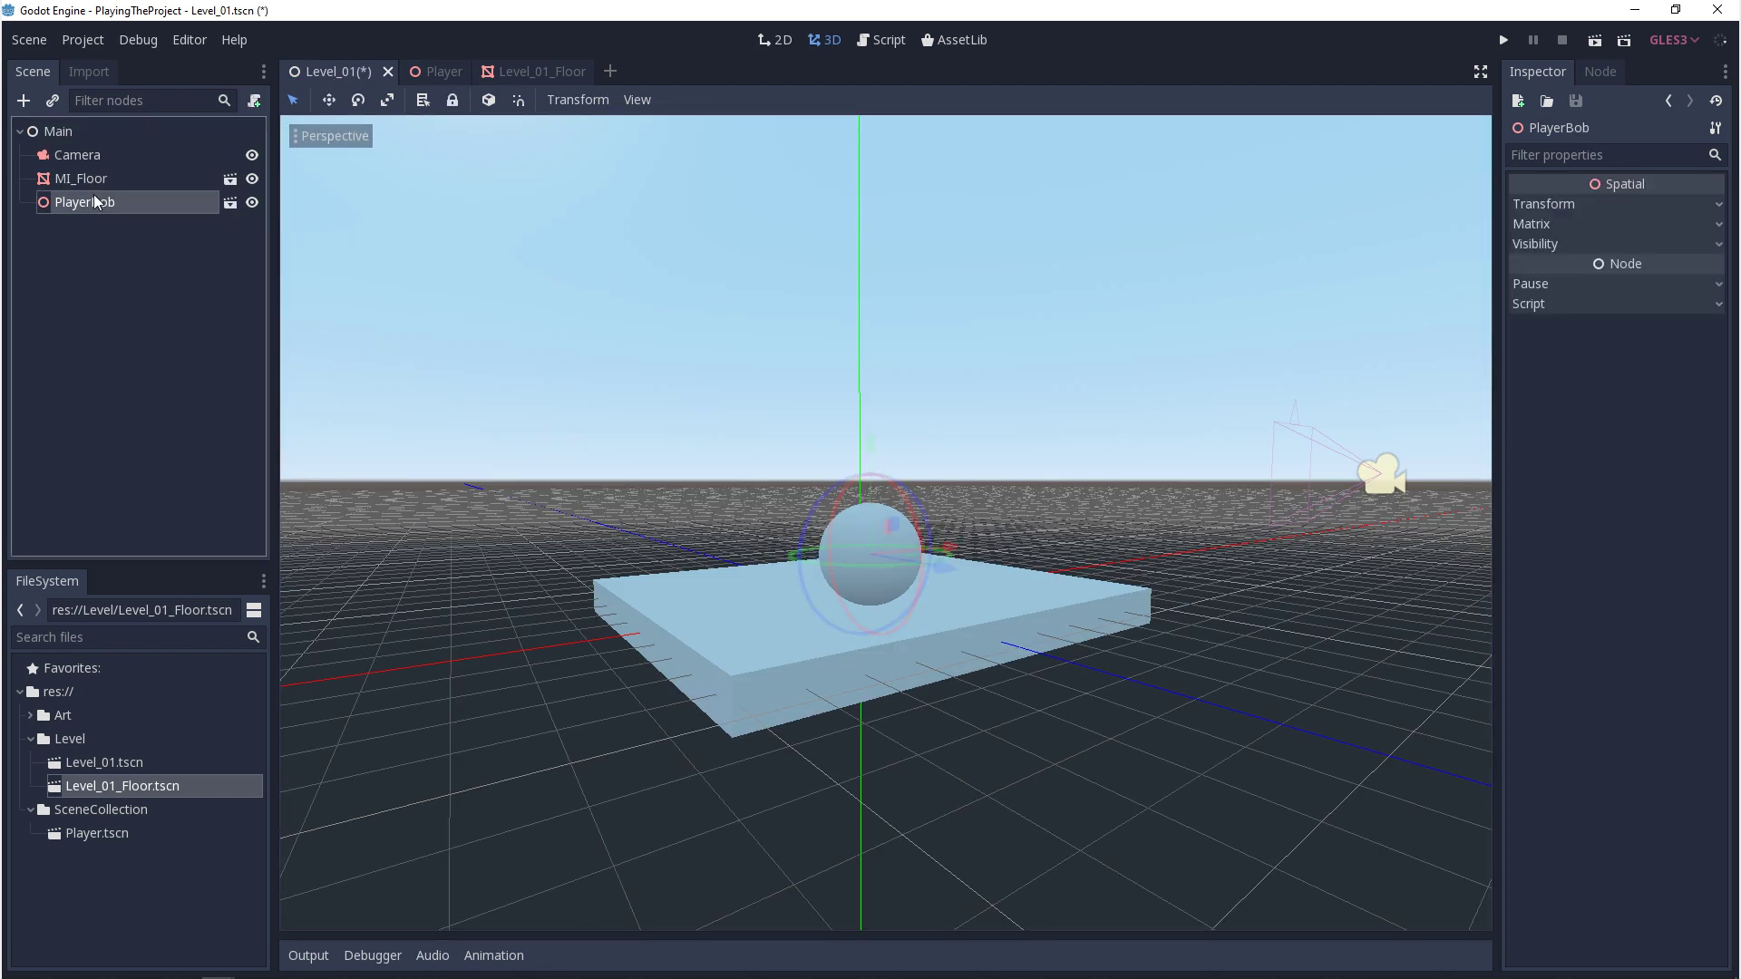
key(Delete)
key(Return)
drag(100, 834, 840, 563)
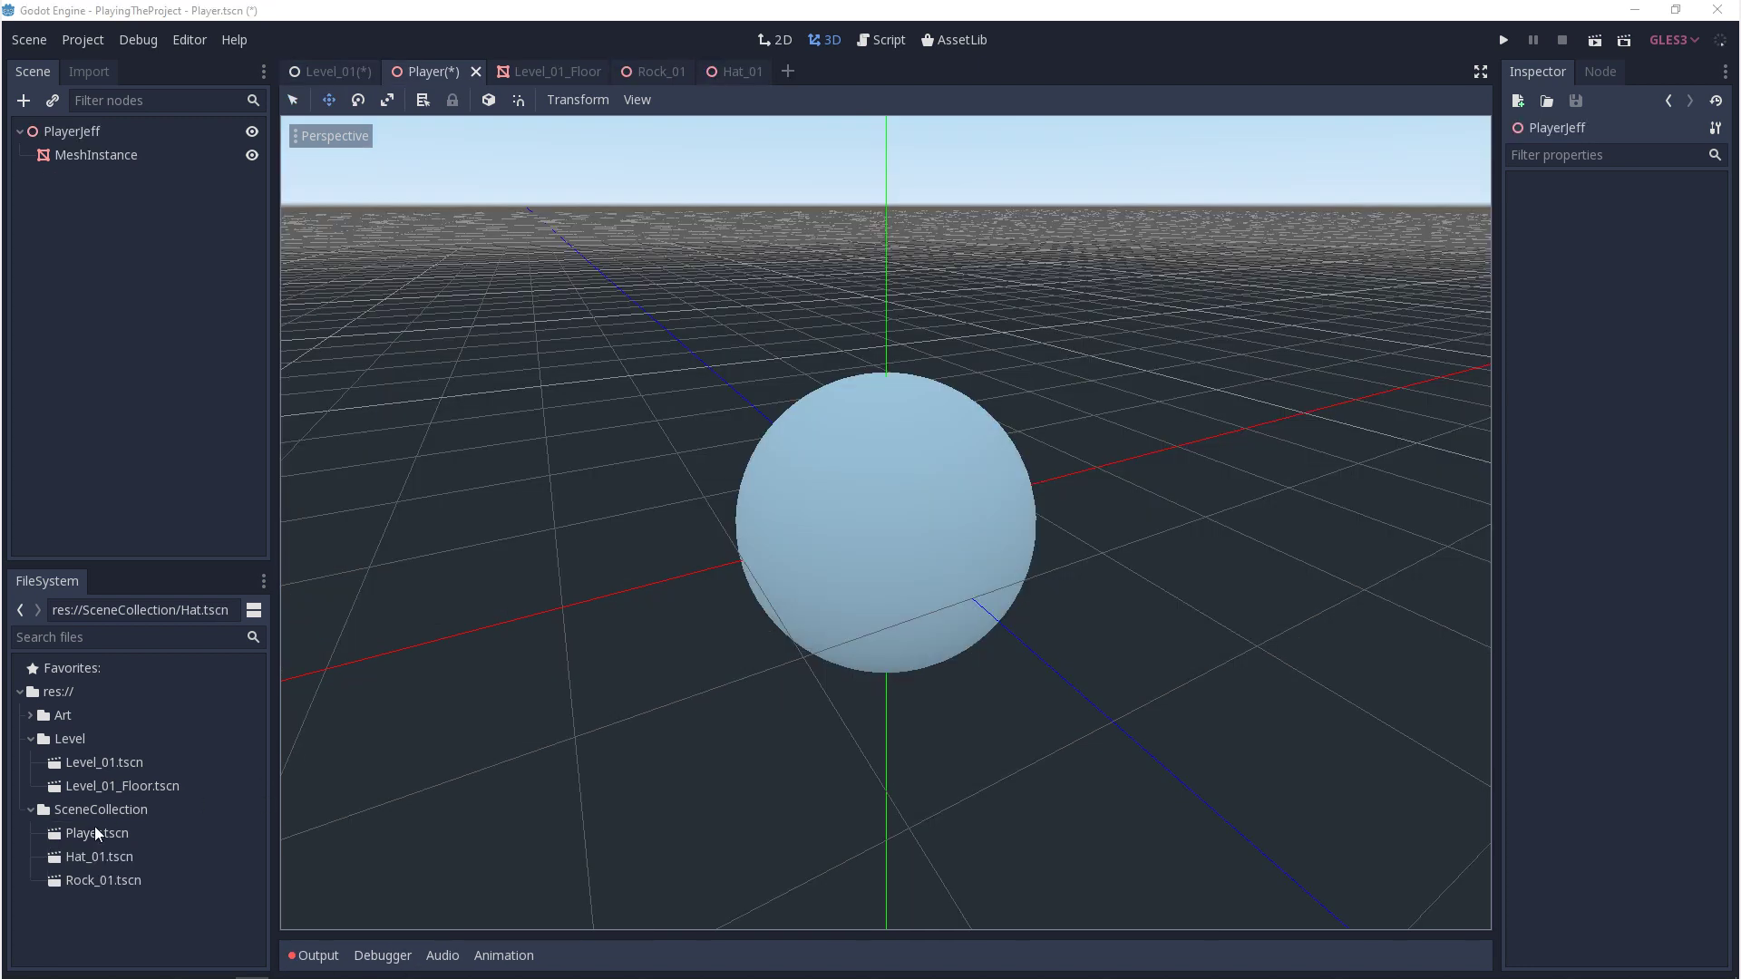
Instance Hat_01 and Rock_01 under PlayerJeff, raising the hat onto the sphere and moving the rock out in front of it
drag(95, 856, 95, 140)
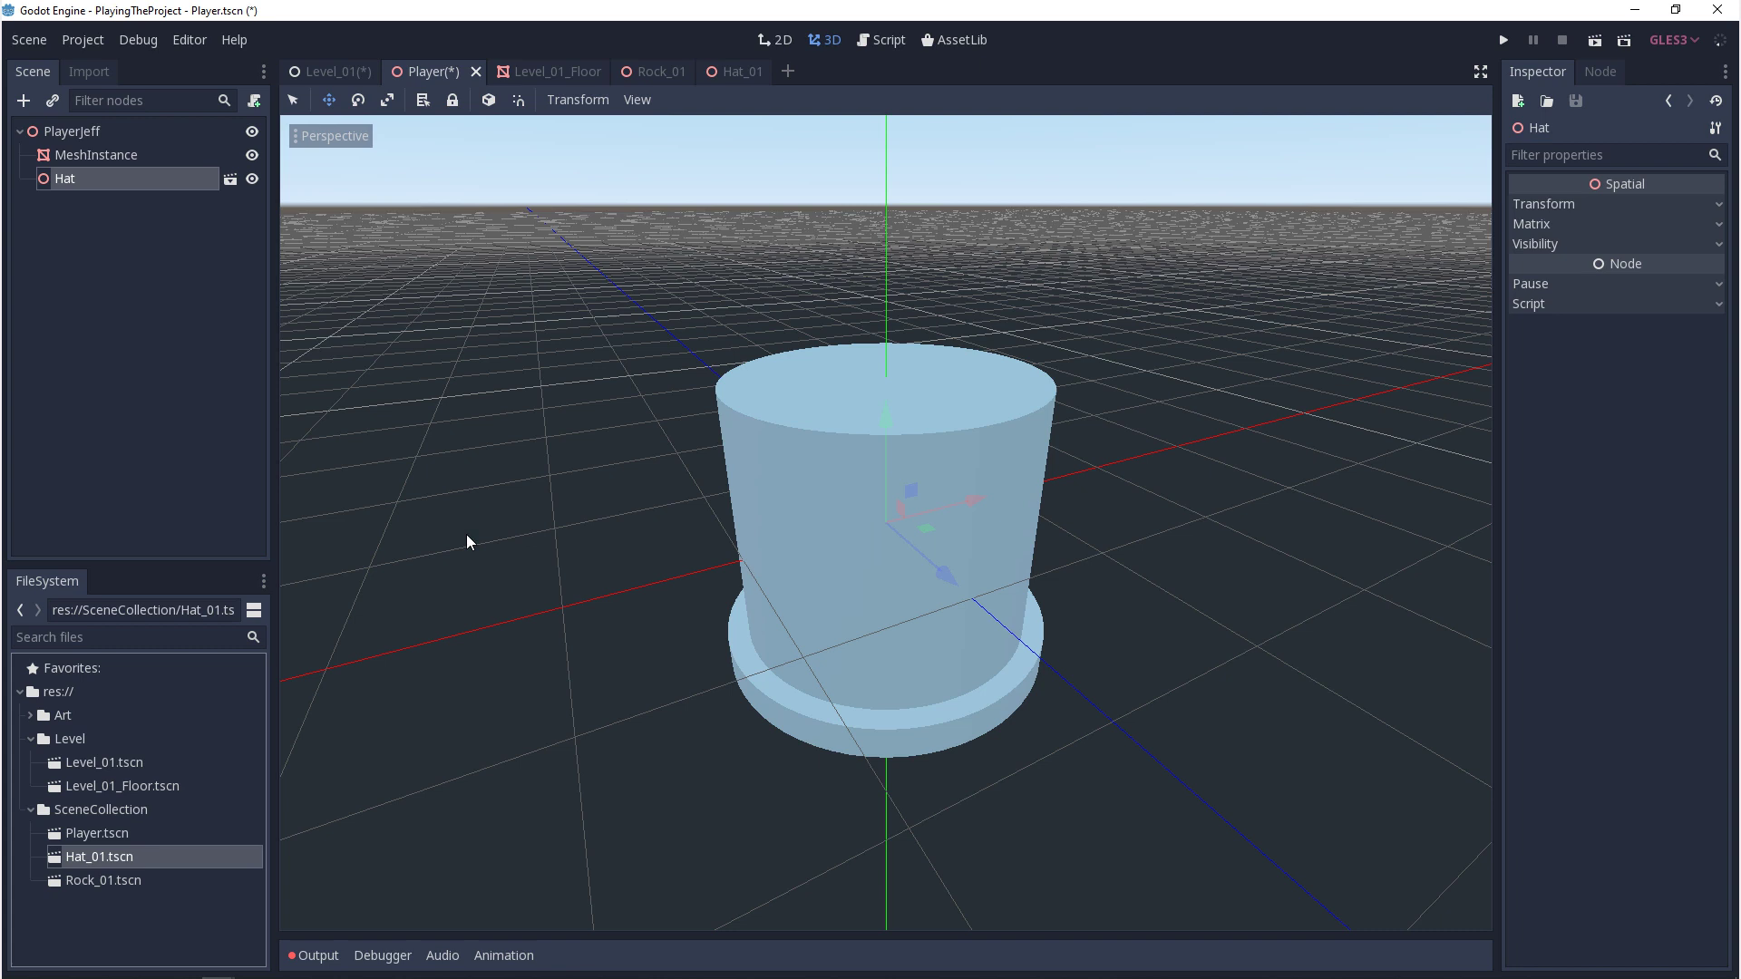
drag(884, 421, 870, 134)
drag(91, 880, 93, 132)
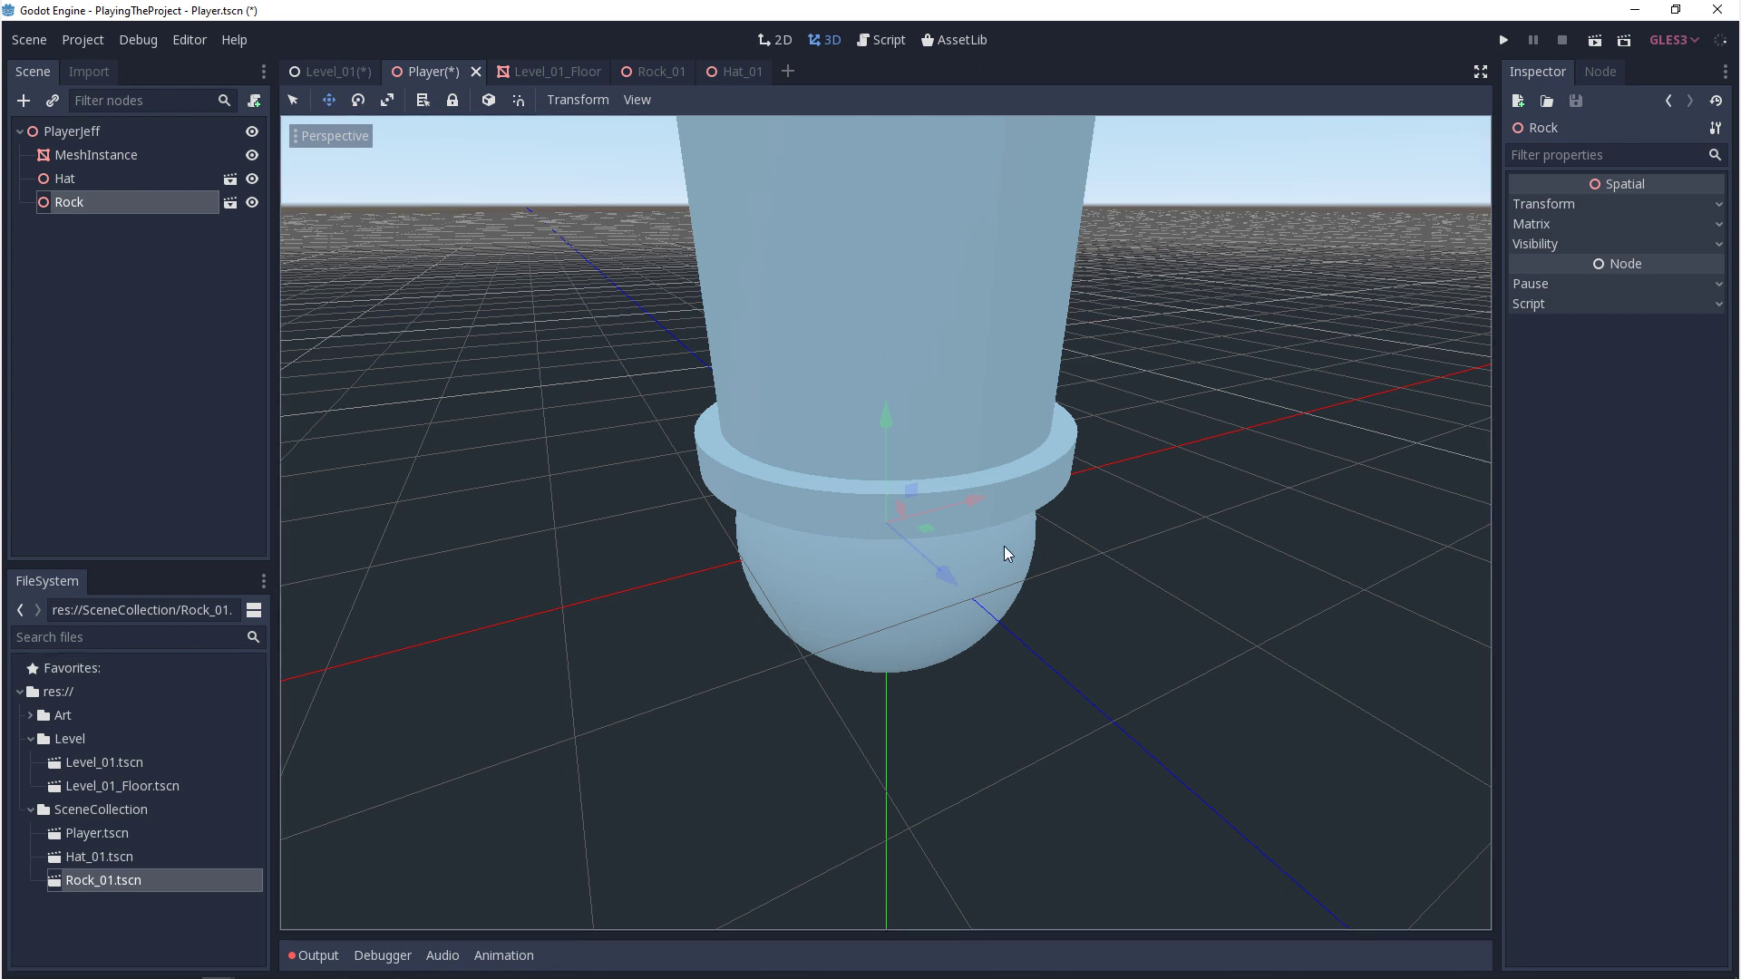
drag(946, 576, 809, 695)
drag(763, 566, 767, 546)
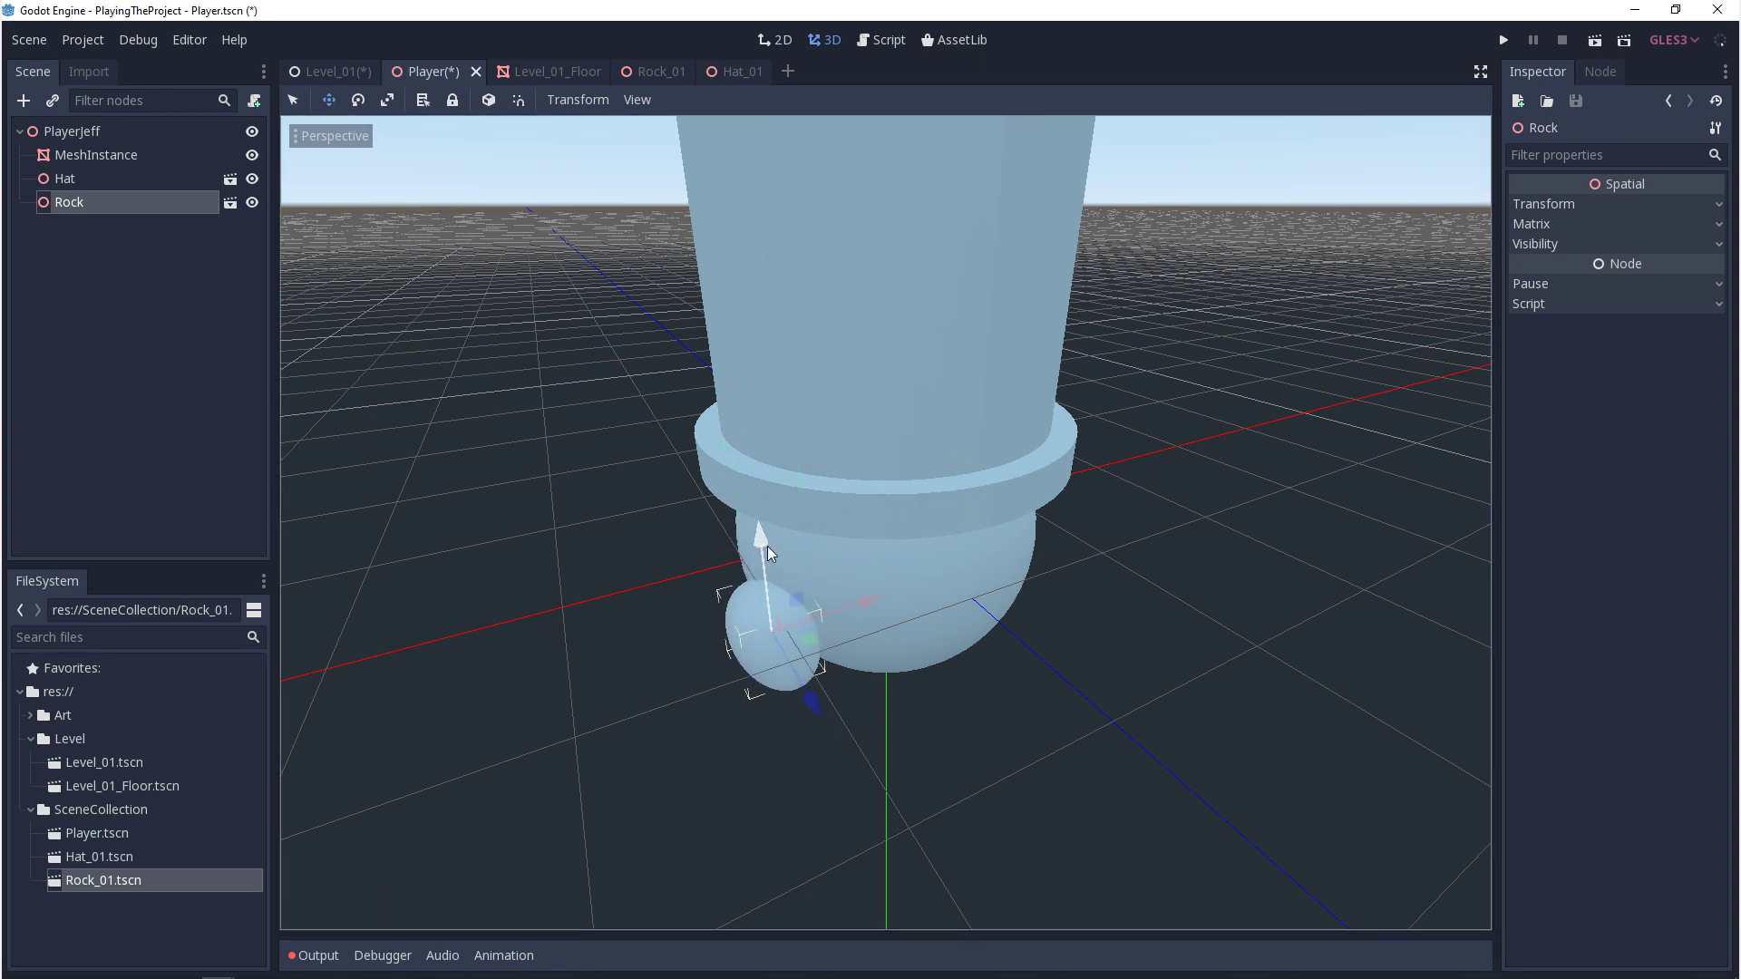
click(117, 136)
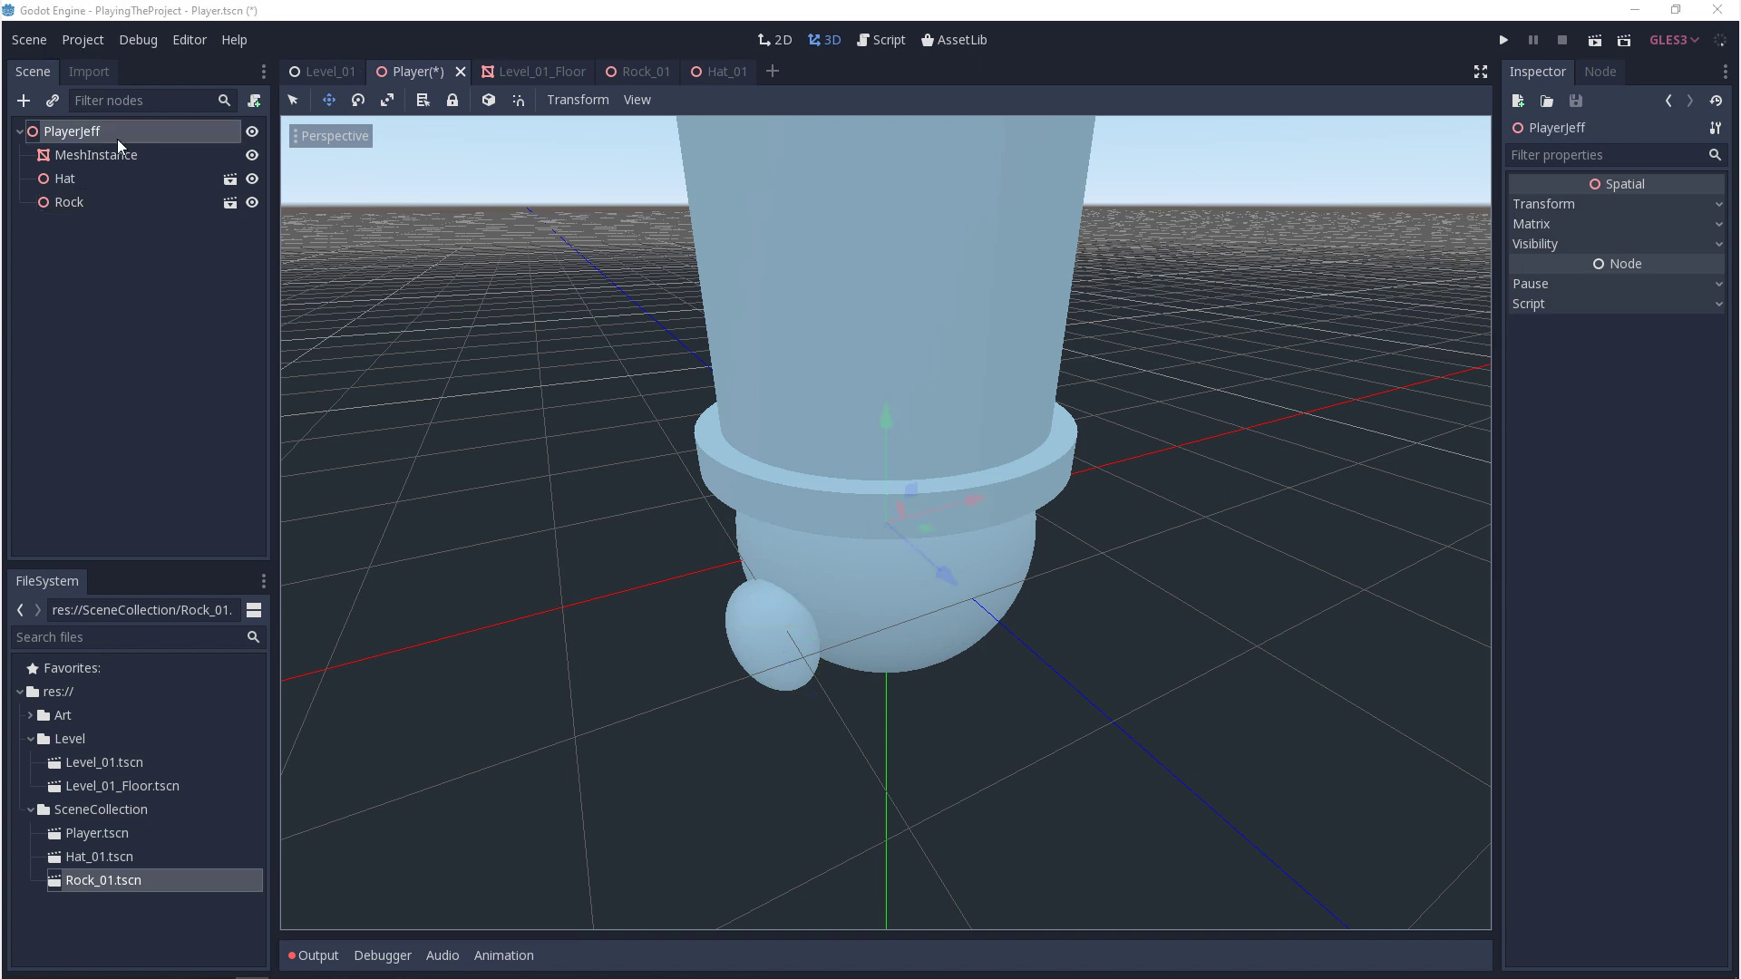
right_click(107, 138)
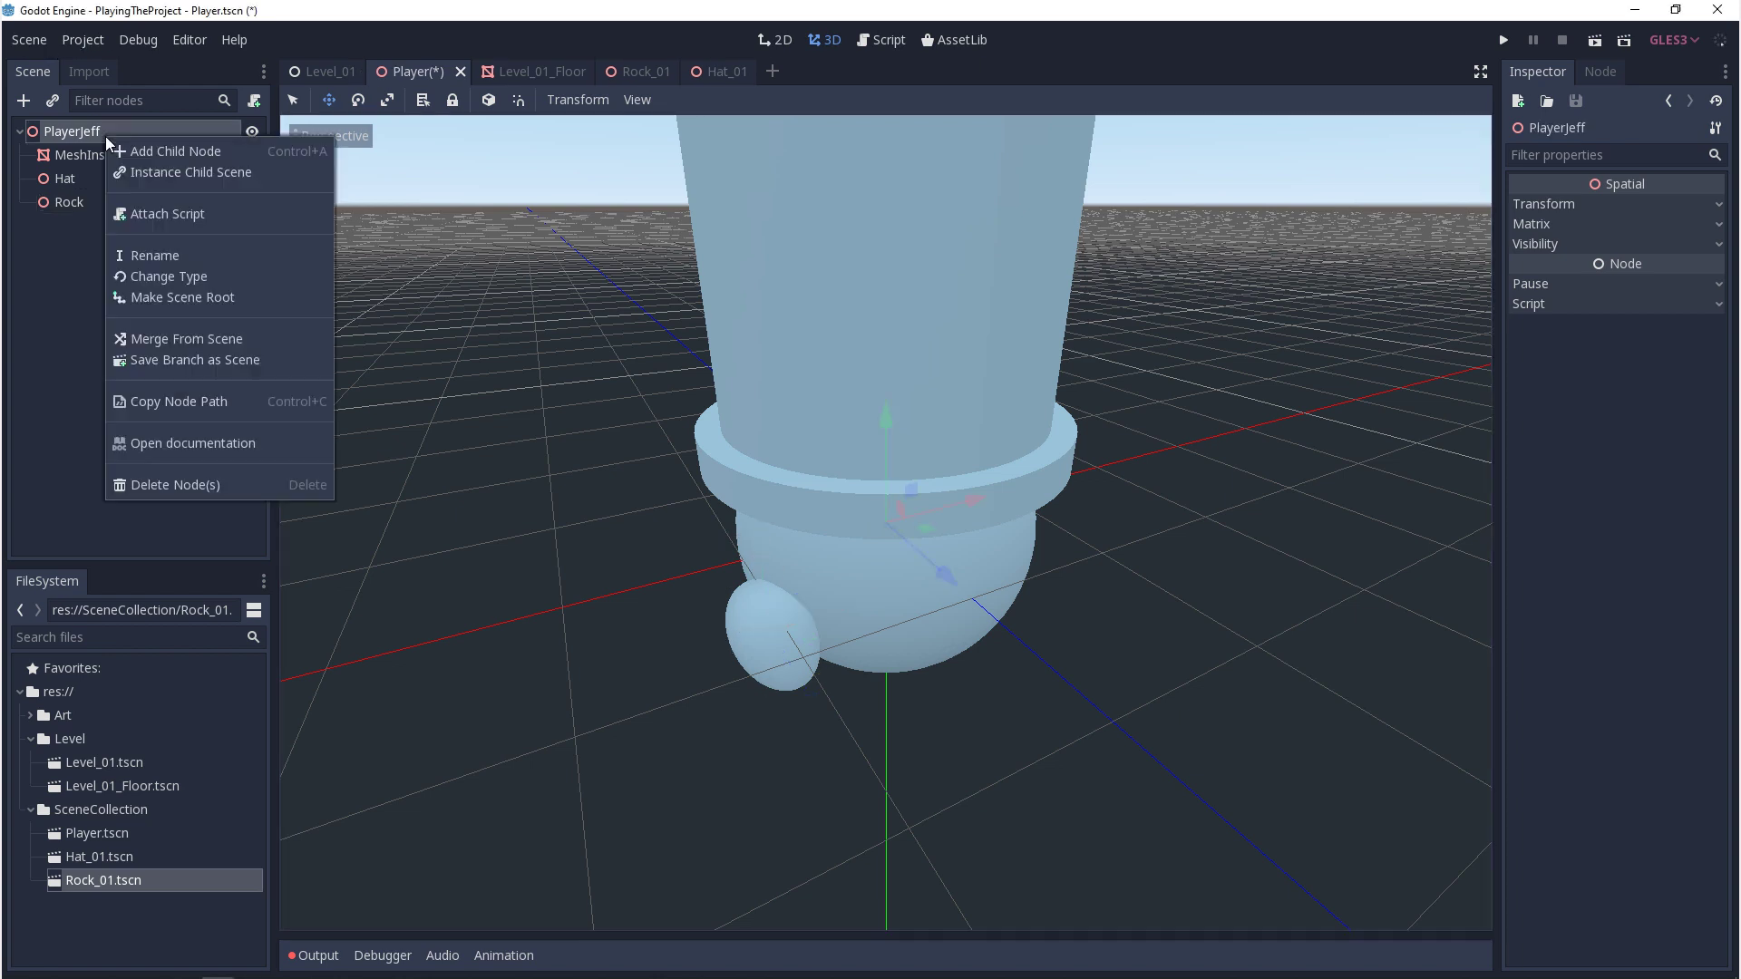
click(179, 172)
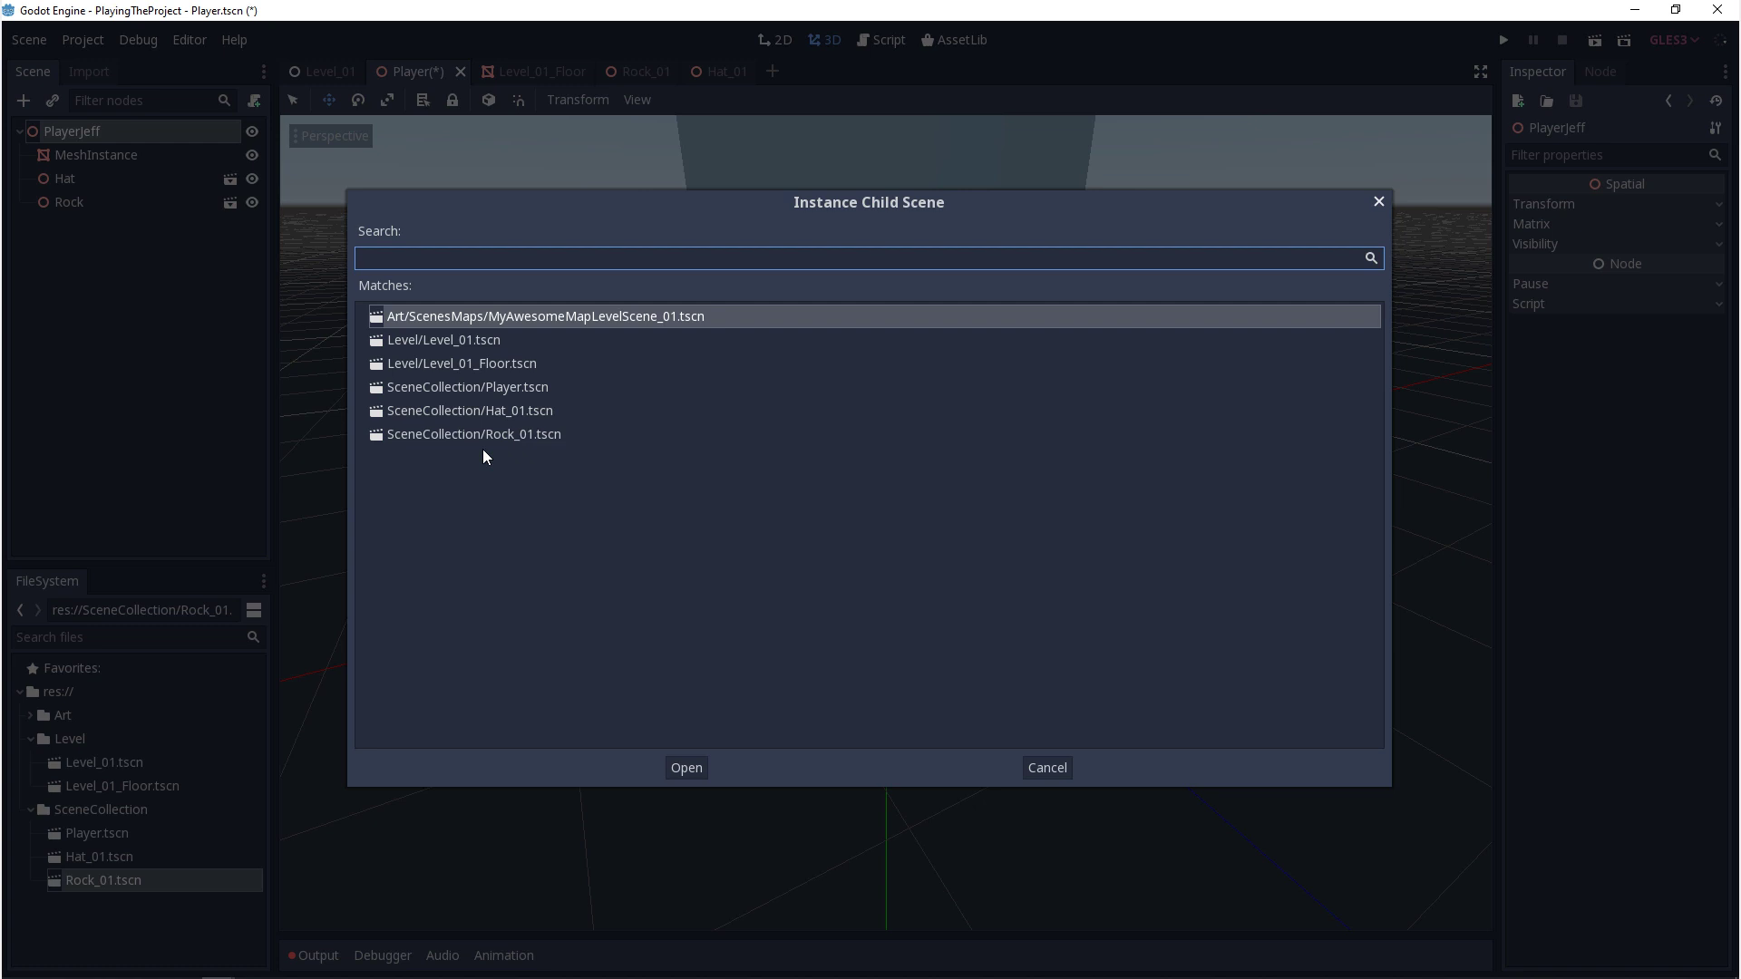
click(1057, 773)
Save the Player scene with its hat and rock, and return to Level_01 to view the updated PlayerJeff instance
click(32, 42)
click(76, 150)
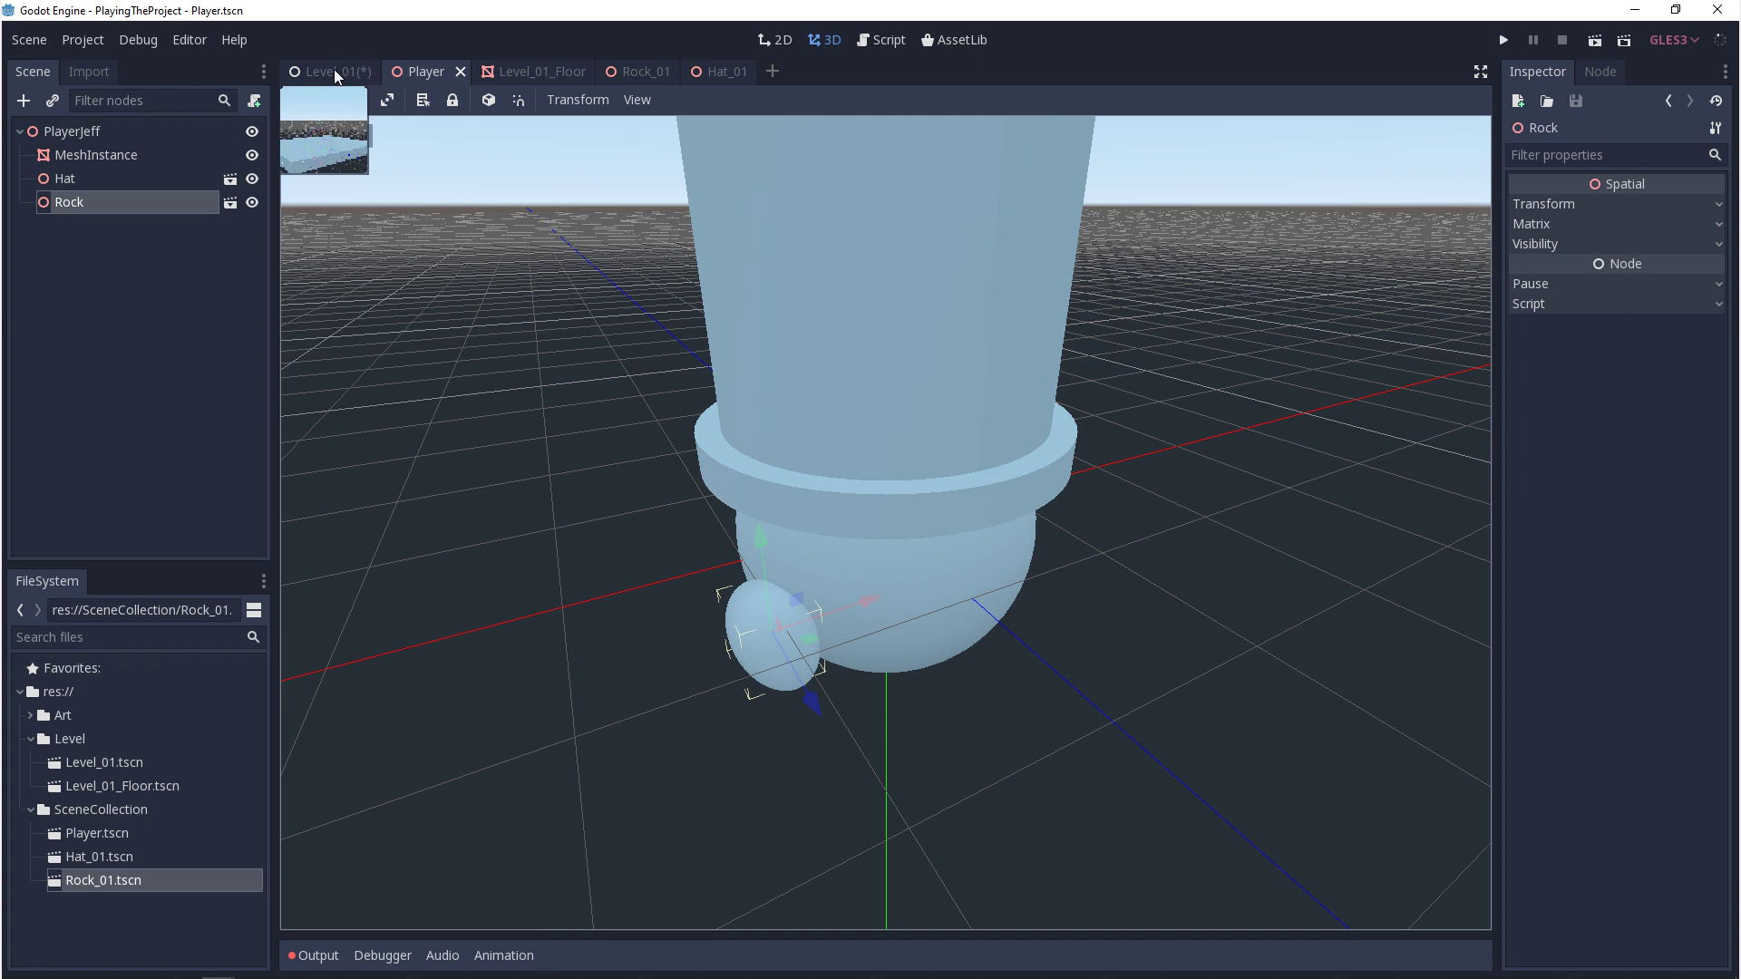
click(334, 72)
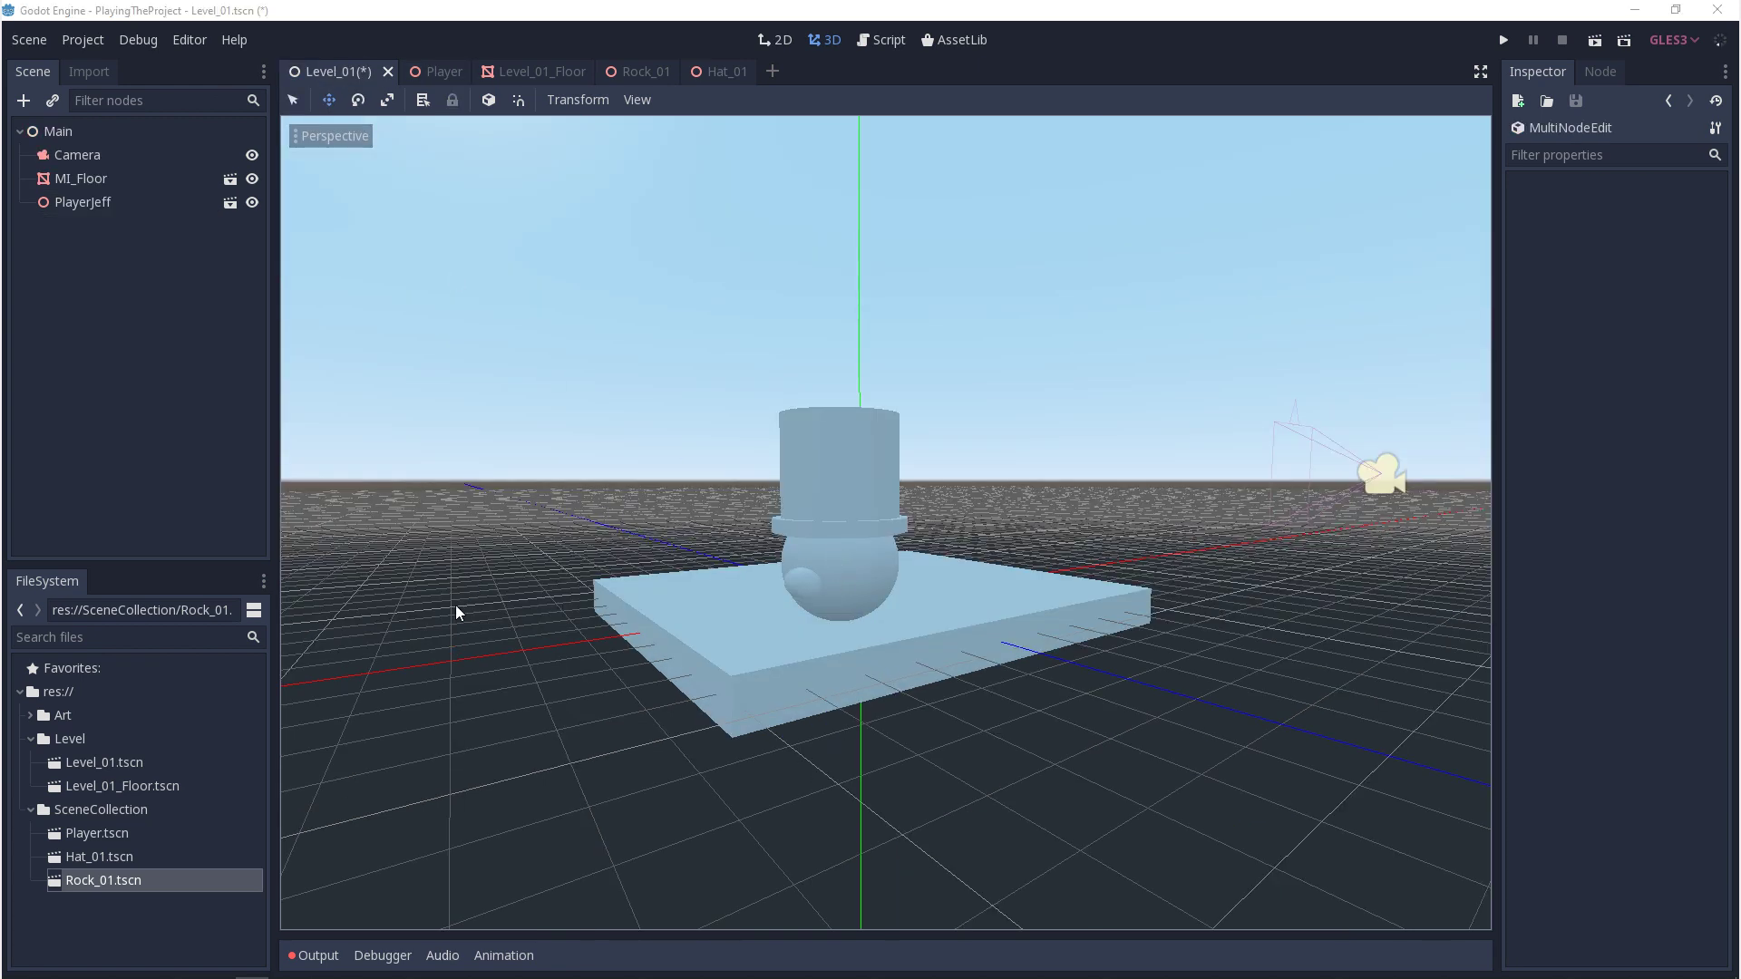
Save a copy of the Player scene in SceneCollection under the file name Player.scn
click(437, 72)
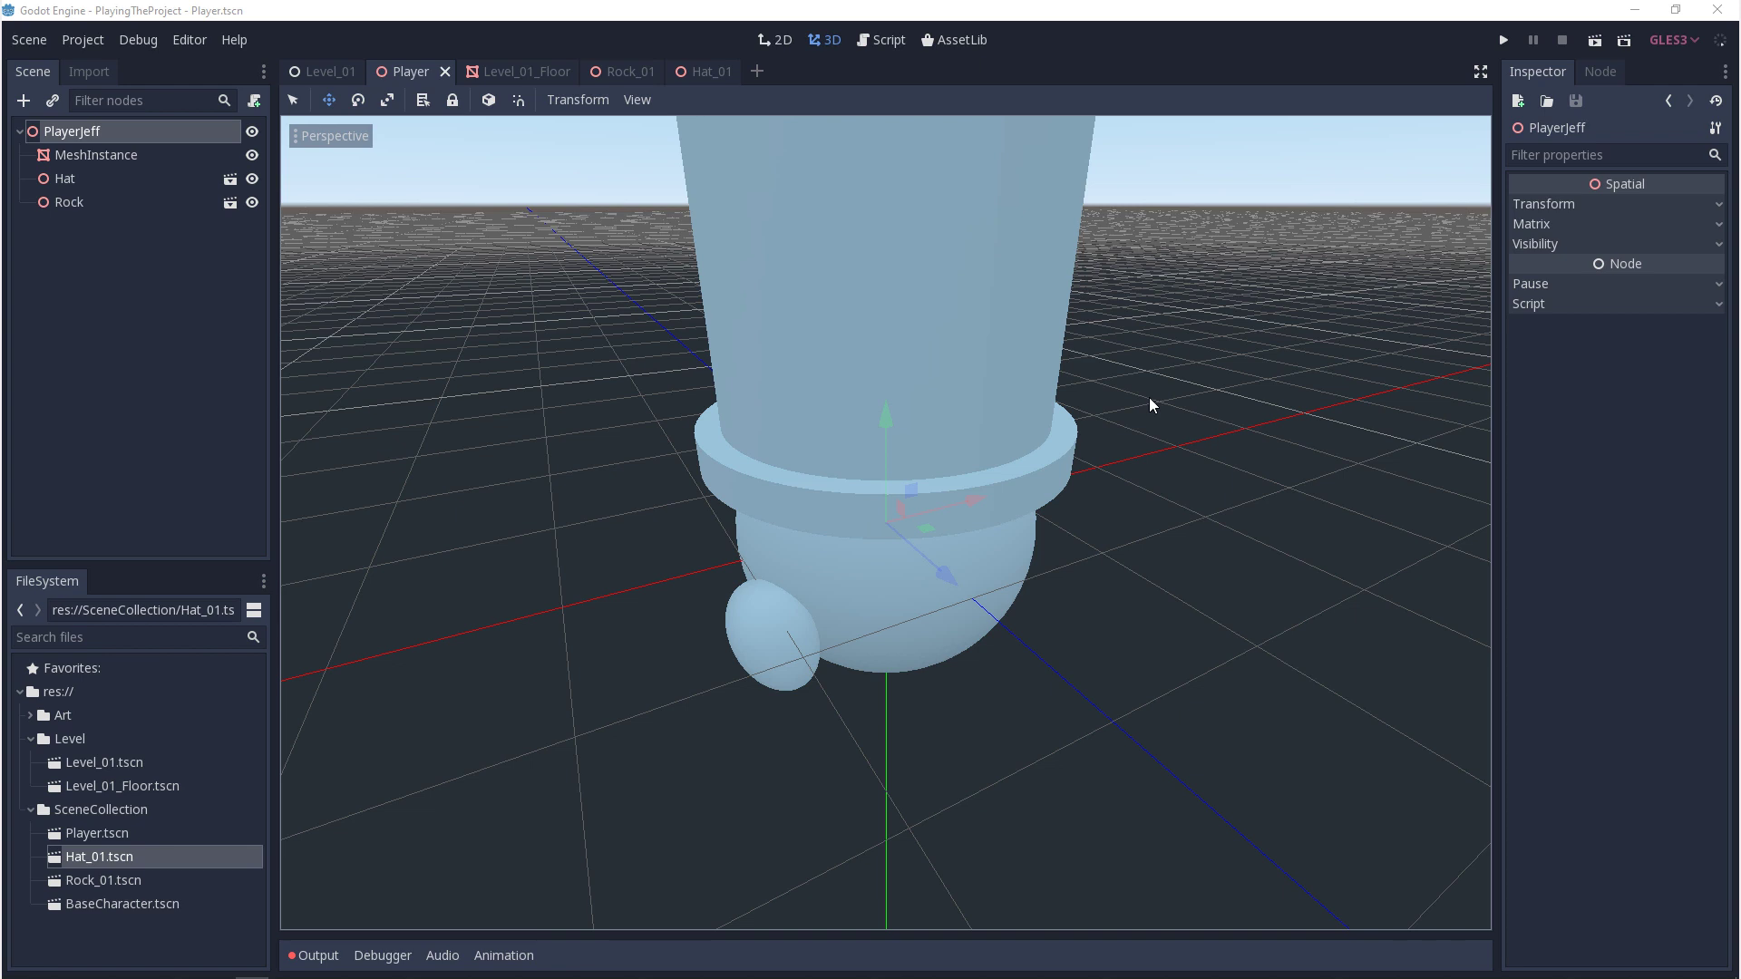
click(29, 40)
click(85, 170)
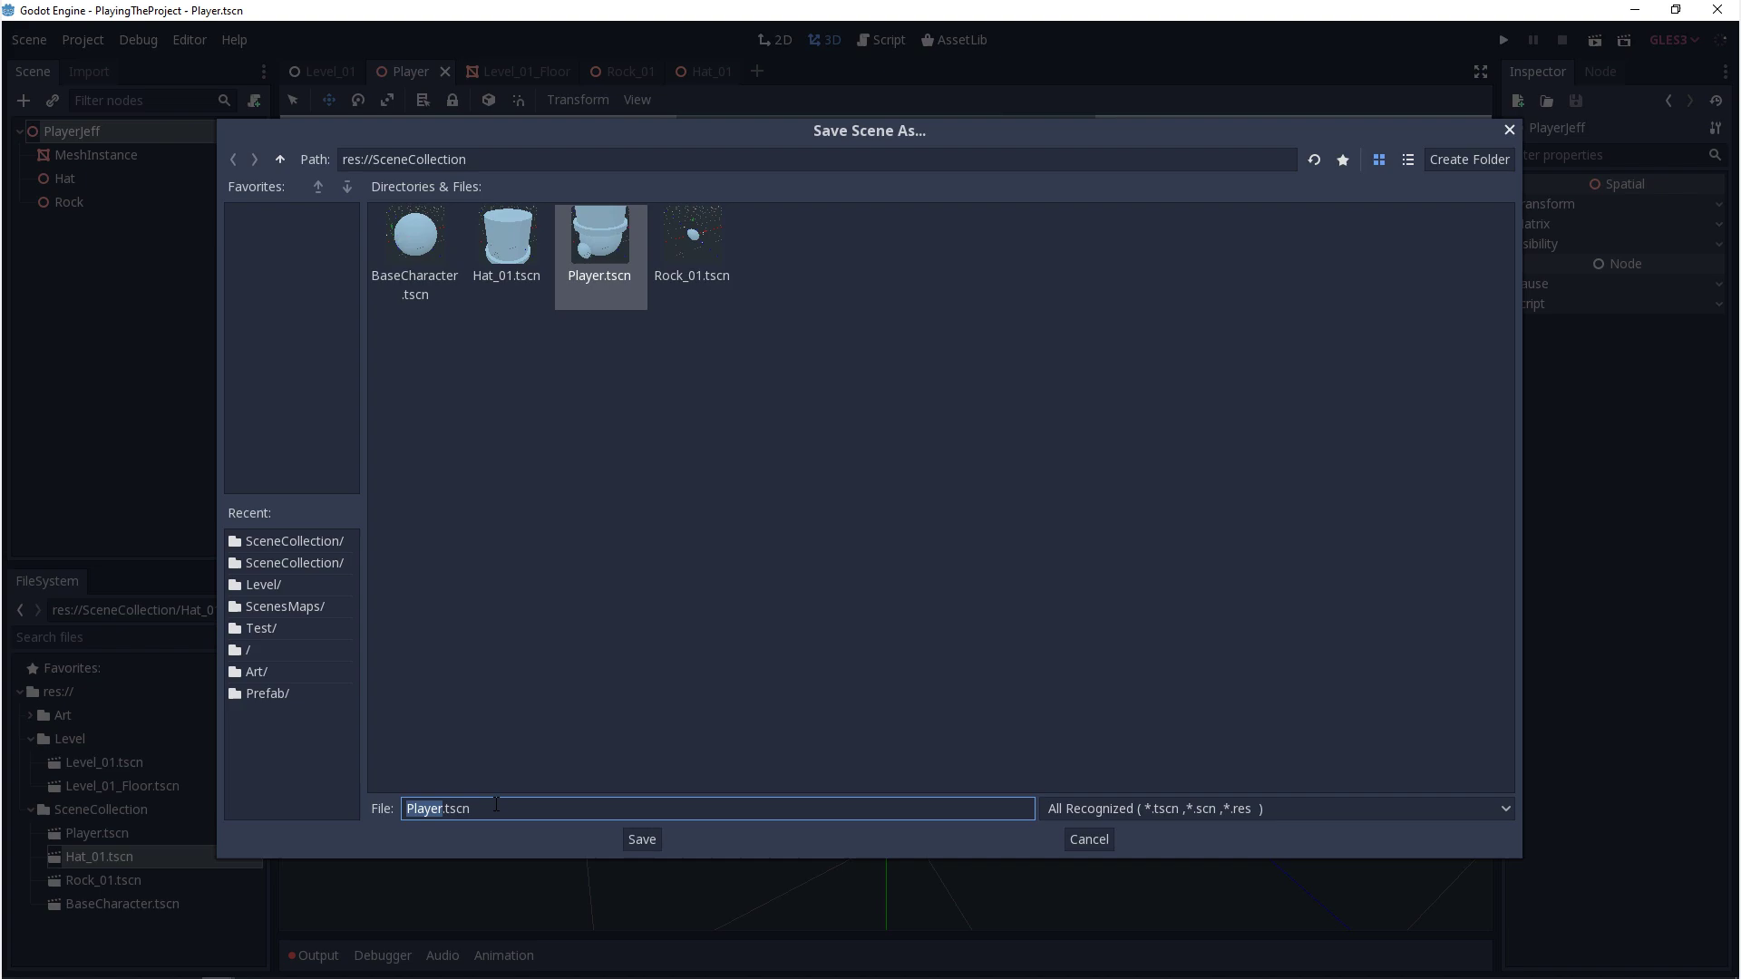
key(BackSpace)
key(Return)
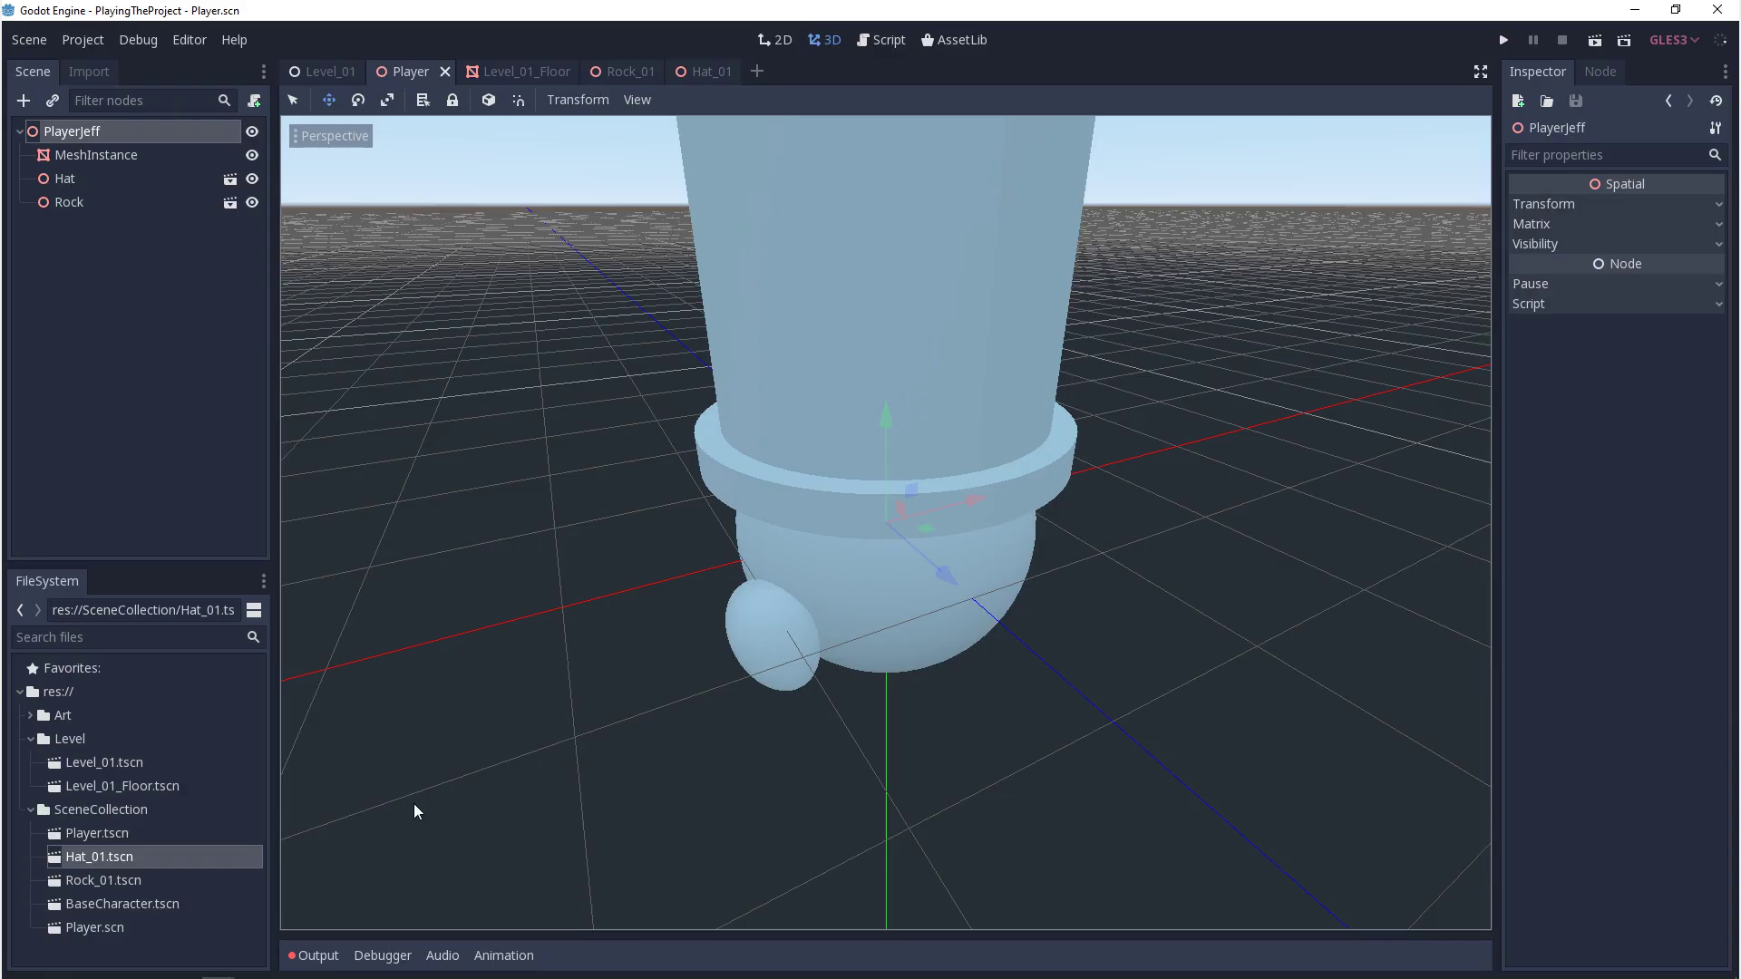
Show the SceneCollection folder in the system file manager and open Player.scn in Notepad to examine its contents
click(149, 836)
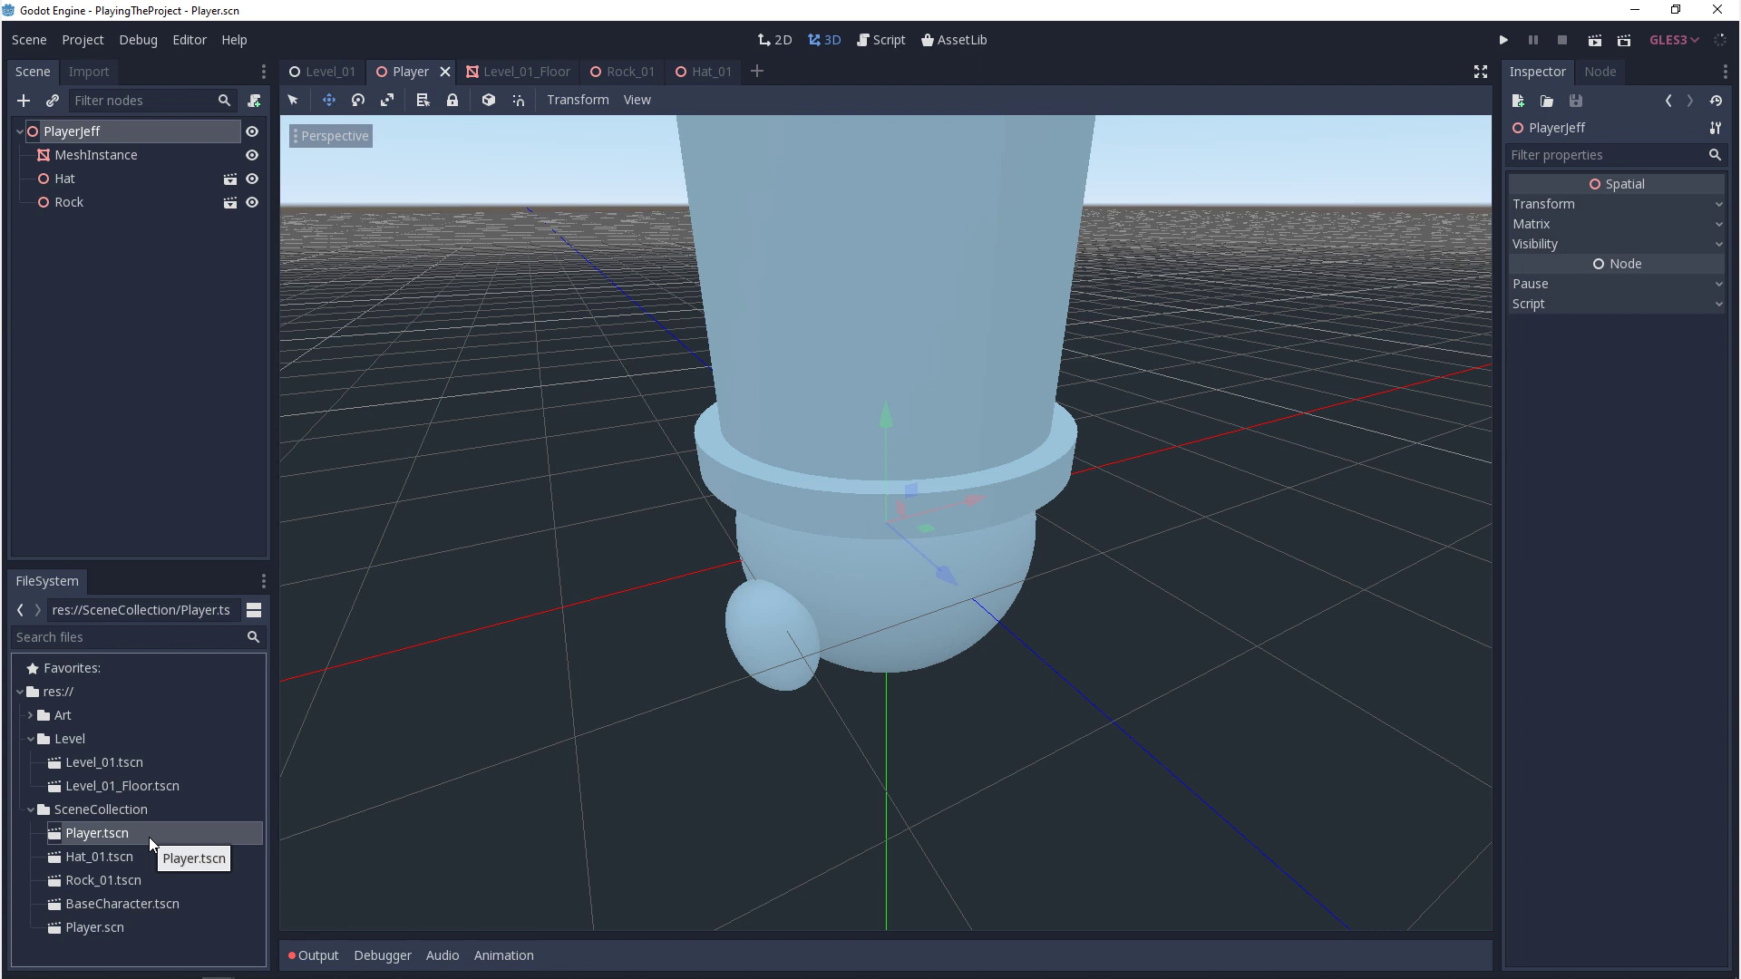
right_click(148, 836)
click(227, 947)
right_click(351, 247)
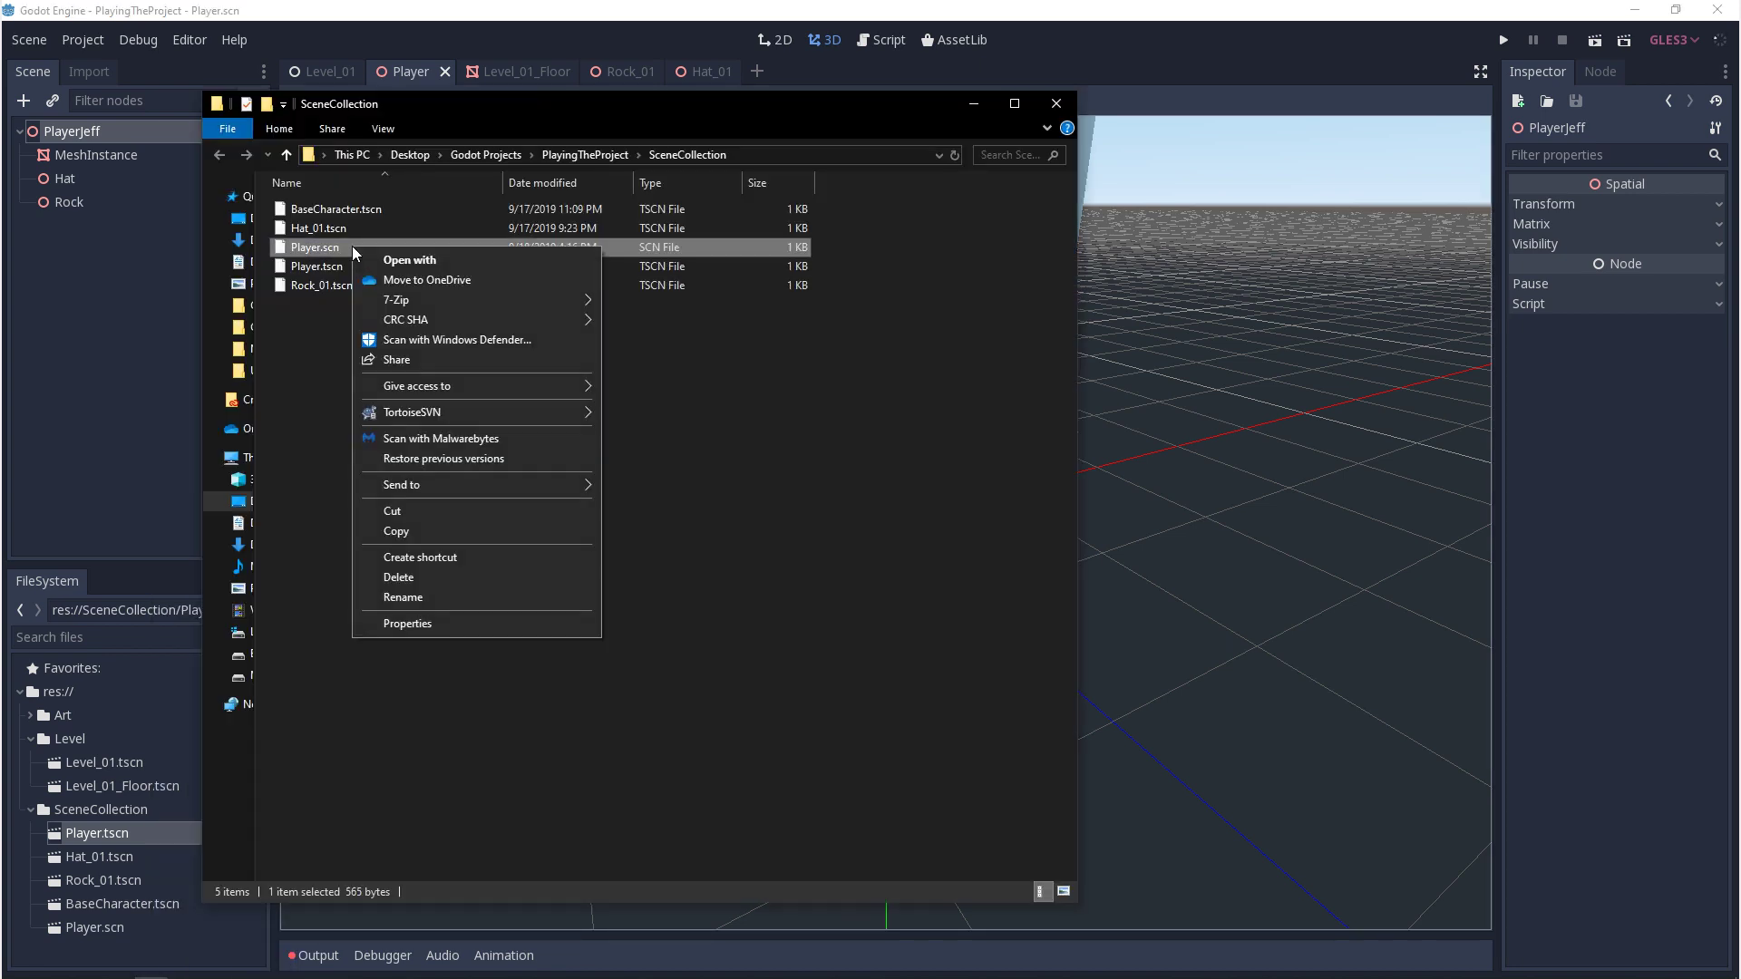
click(426, 259)
click(738, 365)
click(924, 691)
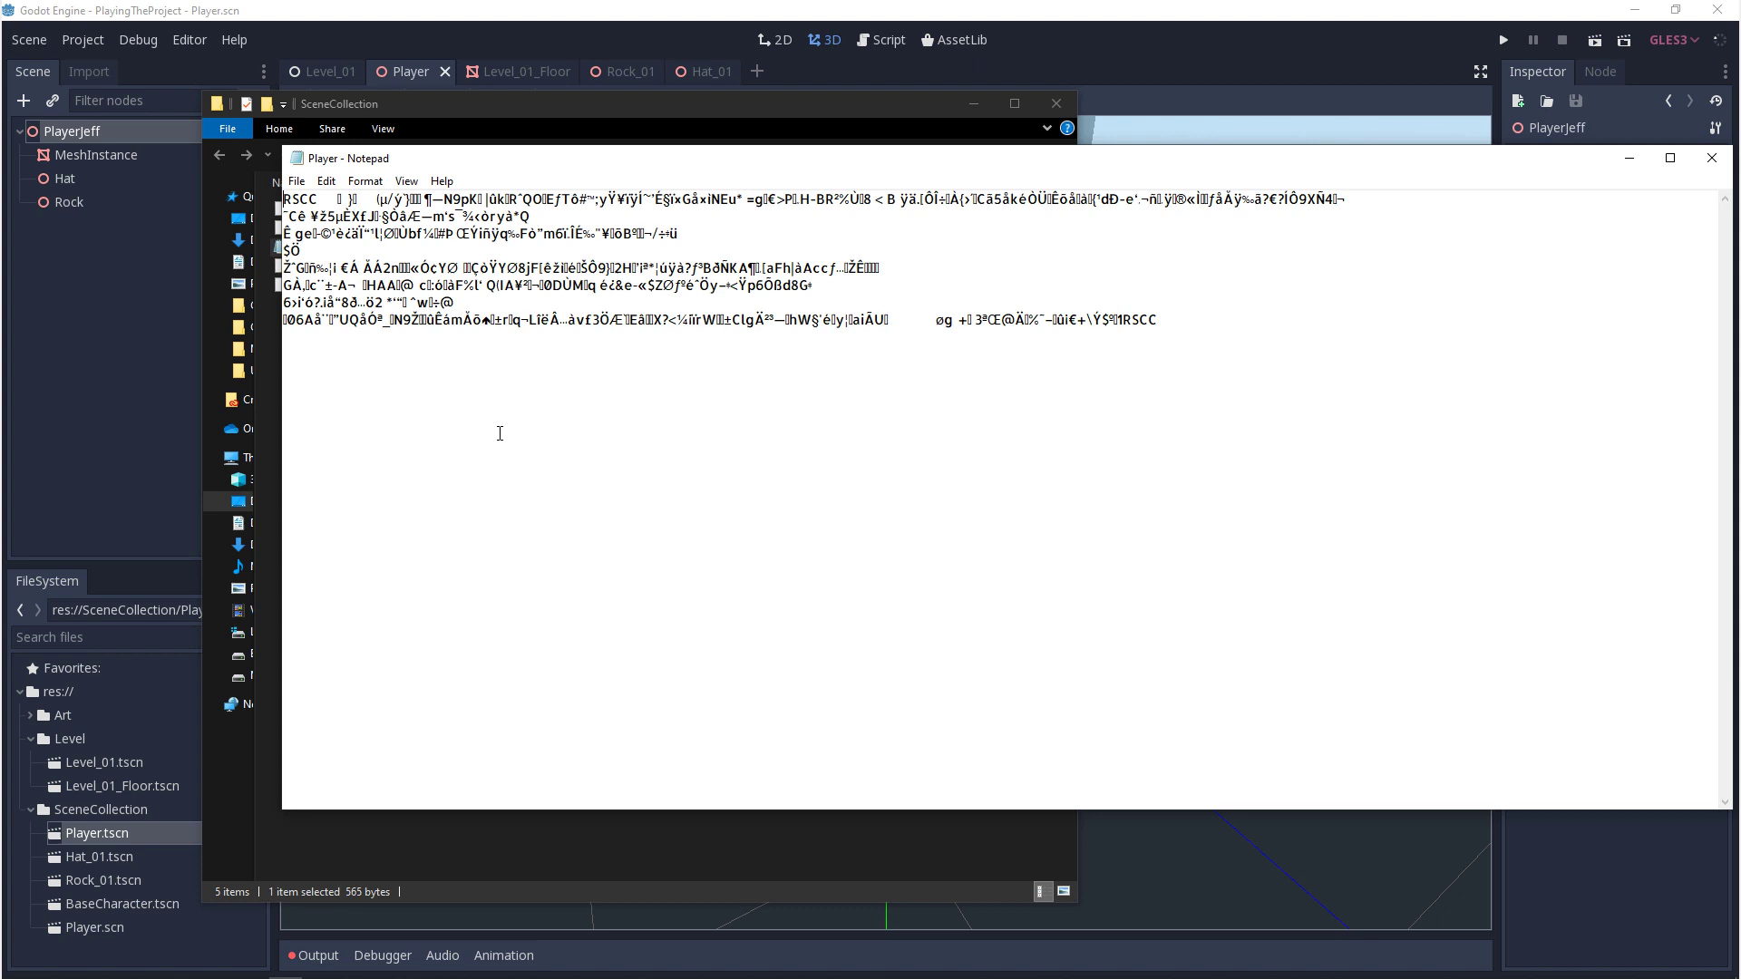
Close Player.scn and open Player.tscn in Notepad to compare how the scene is stored
click(1711, 157)
click(353, 268)
right_click(352, 266)
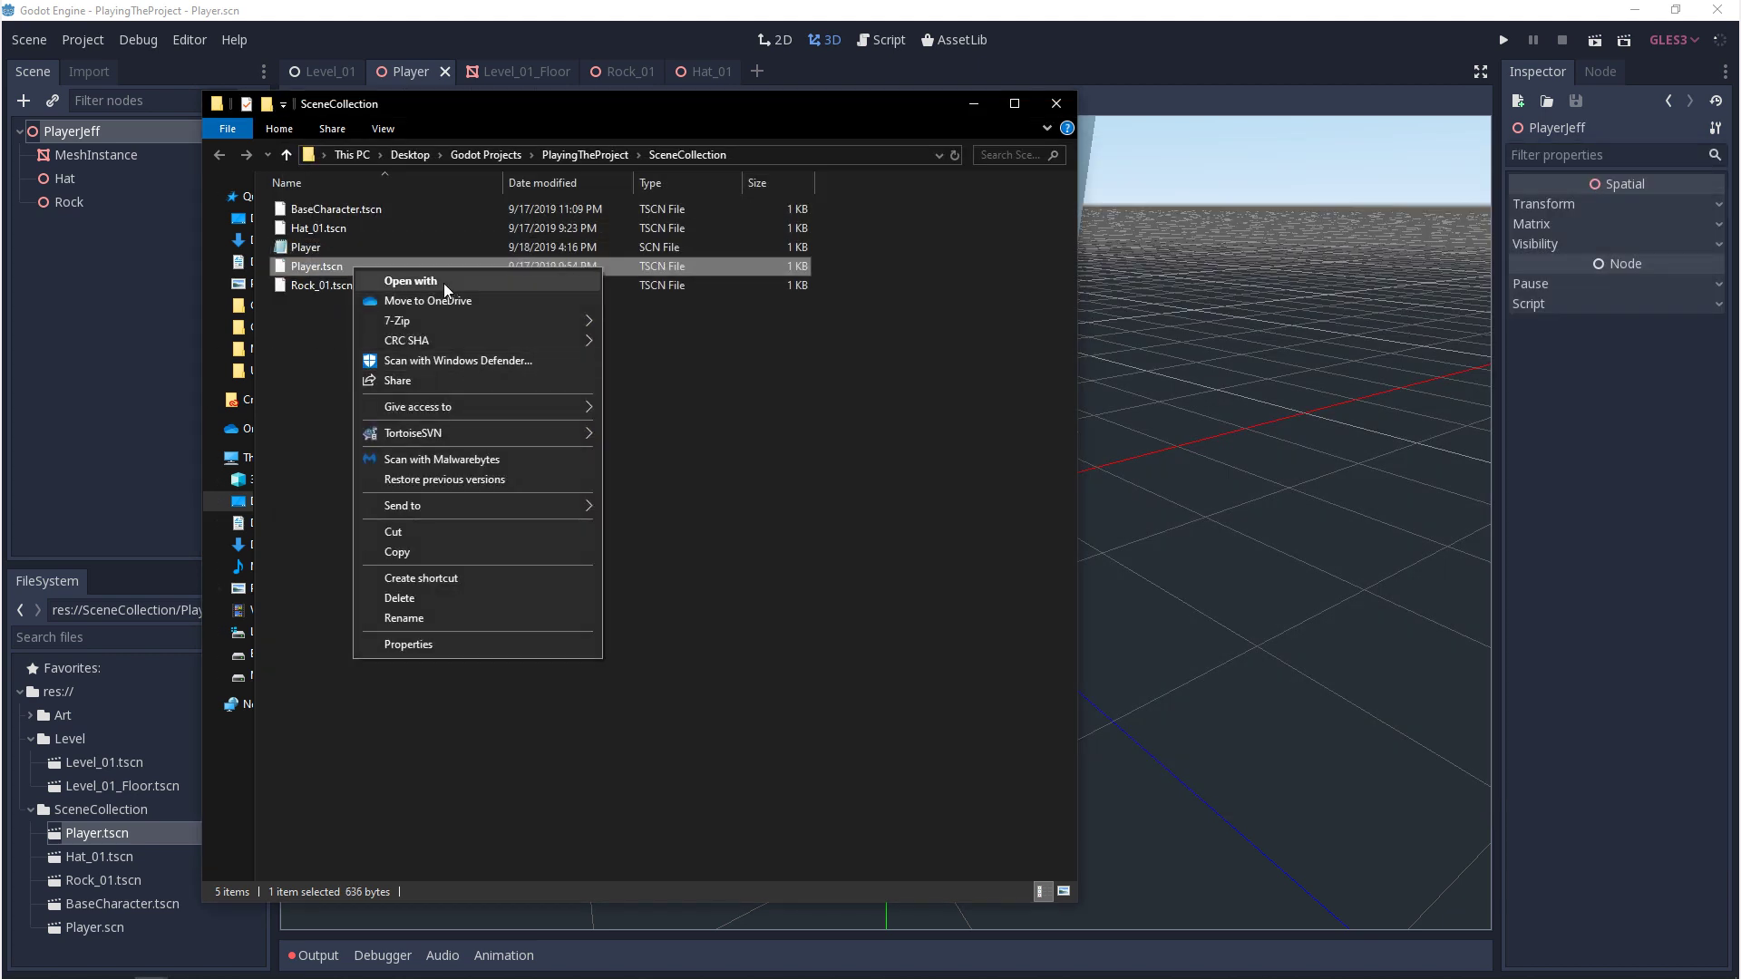
click(444, 283)
click(816, 583)
click(876, 677)
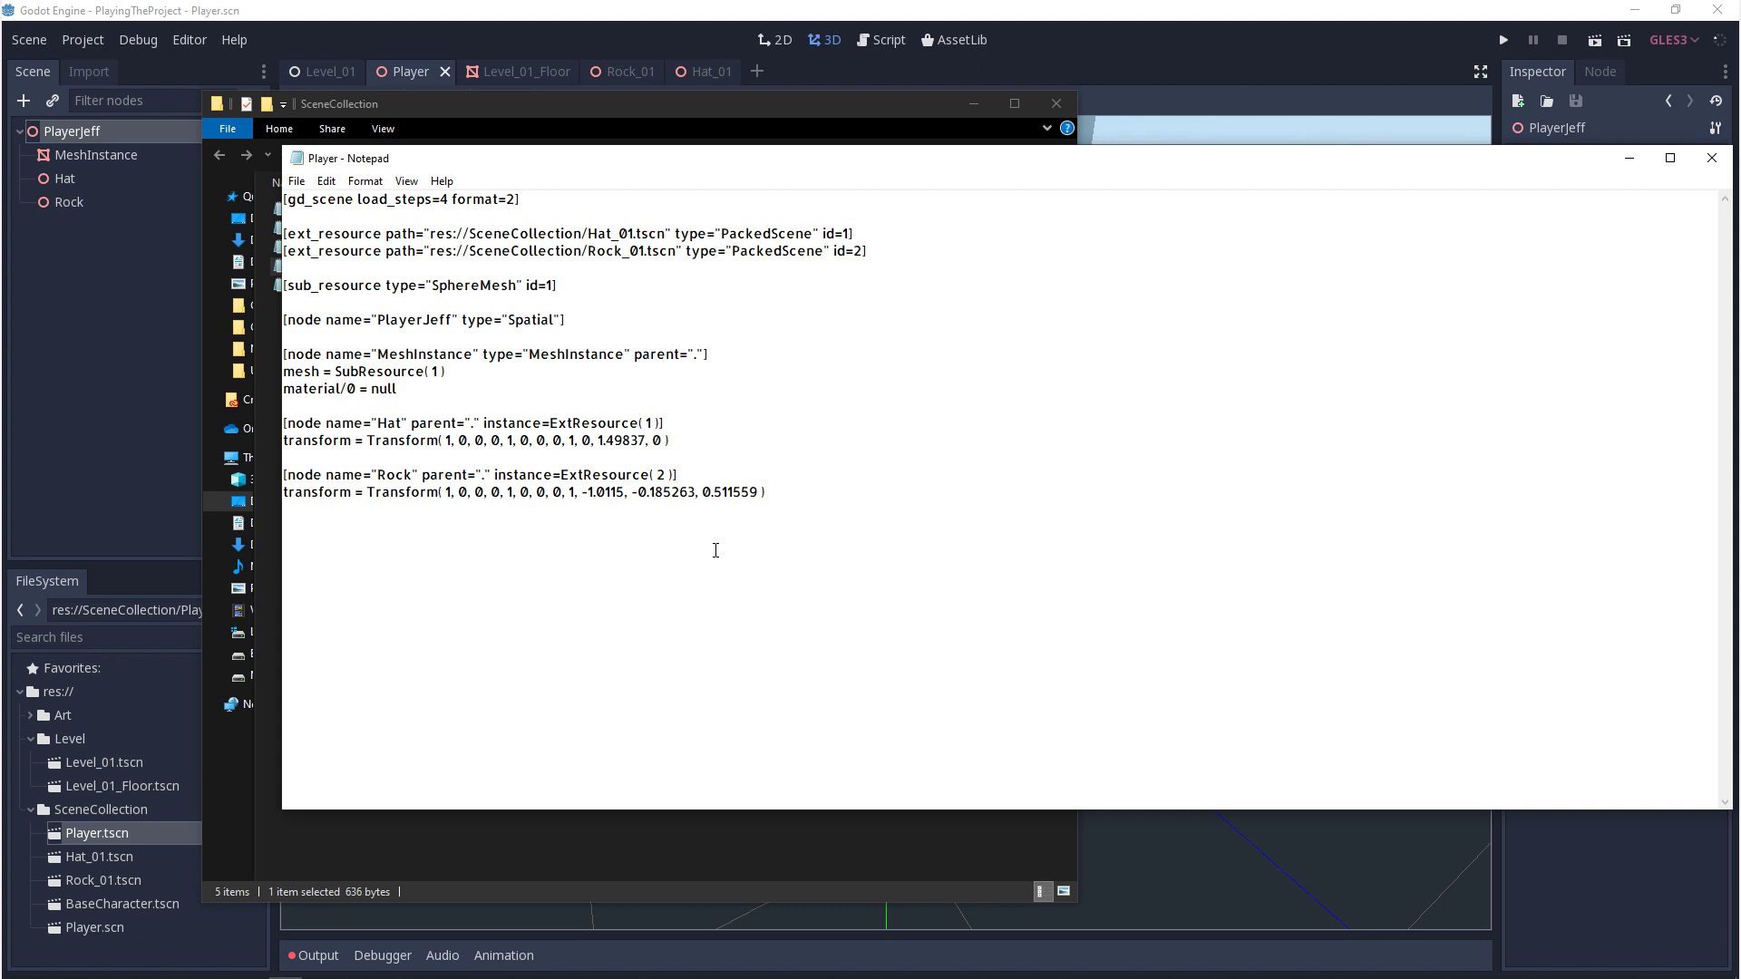